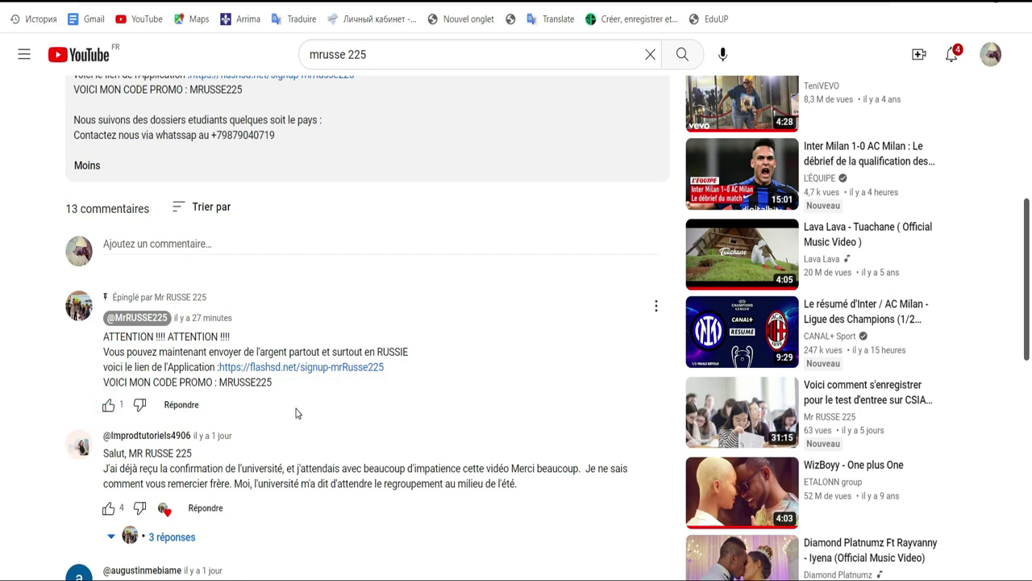
Step: Like the pinned promo-code comment and four others on confirmation, results, email and reservists
click(110, 406)
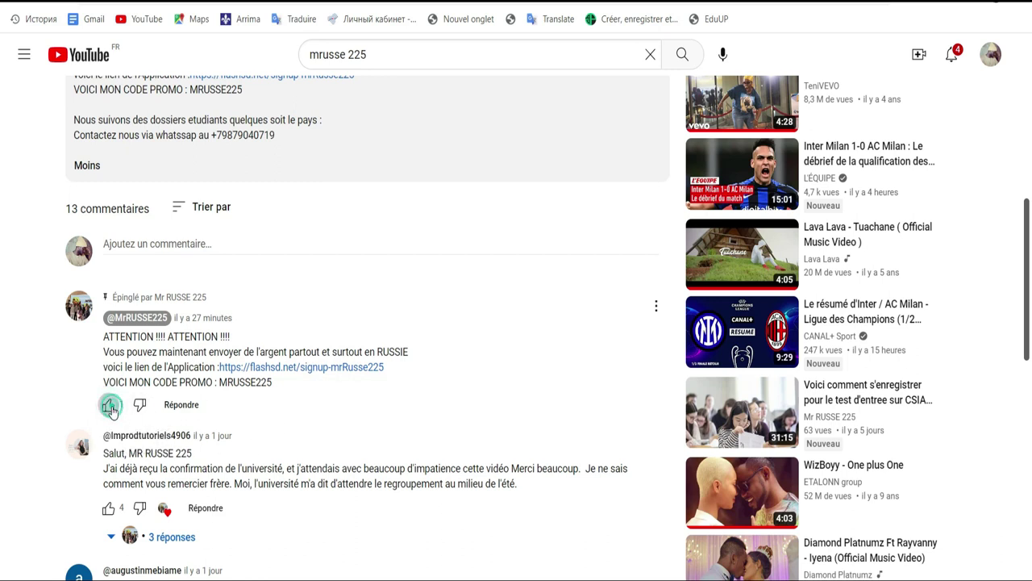
drag(1026, 233, 1026, 175)
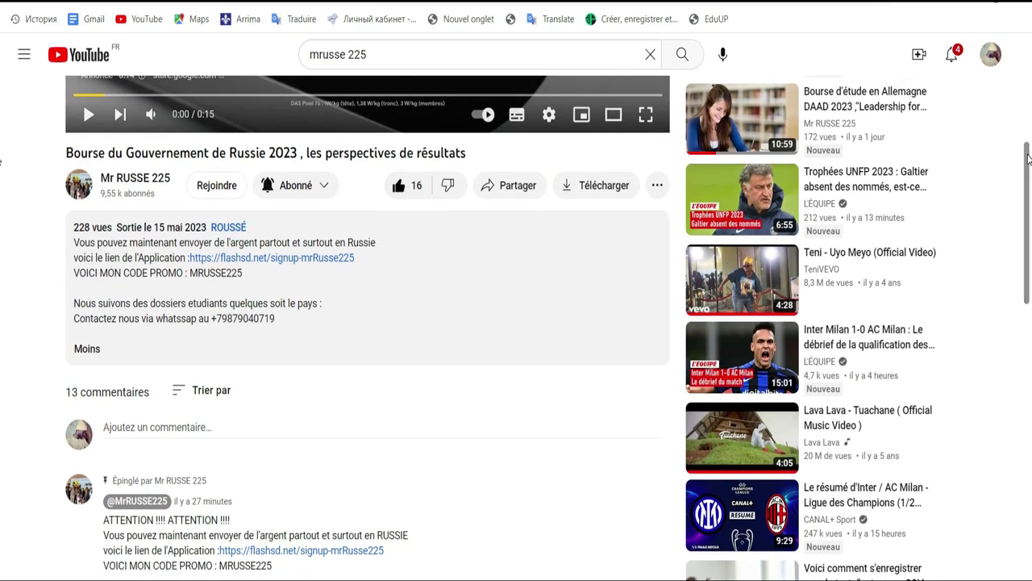
scroll(544, 273, down, 6)
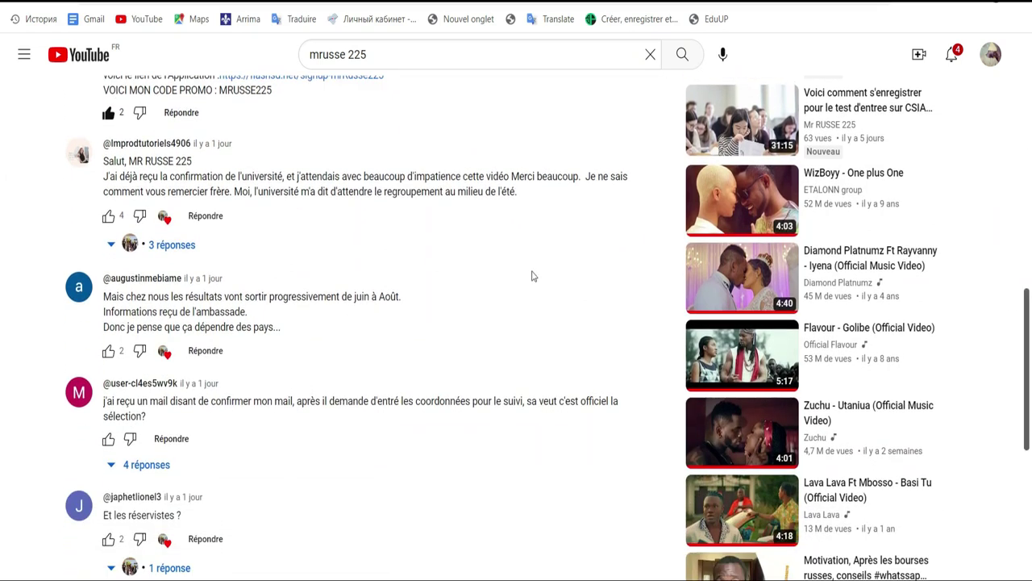
click(108, 216)
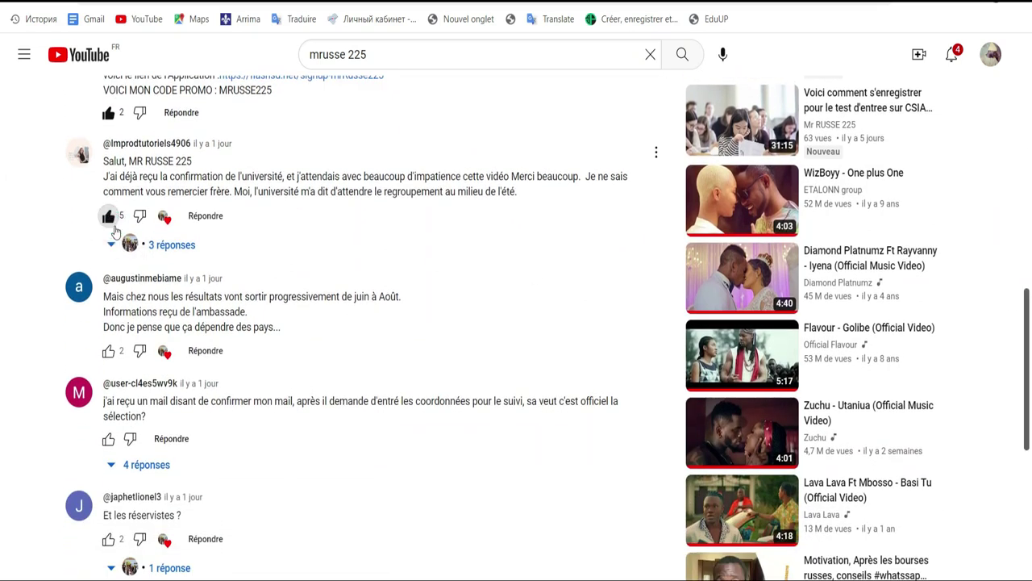
click(109, 350)
click(108, 440)
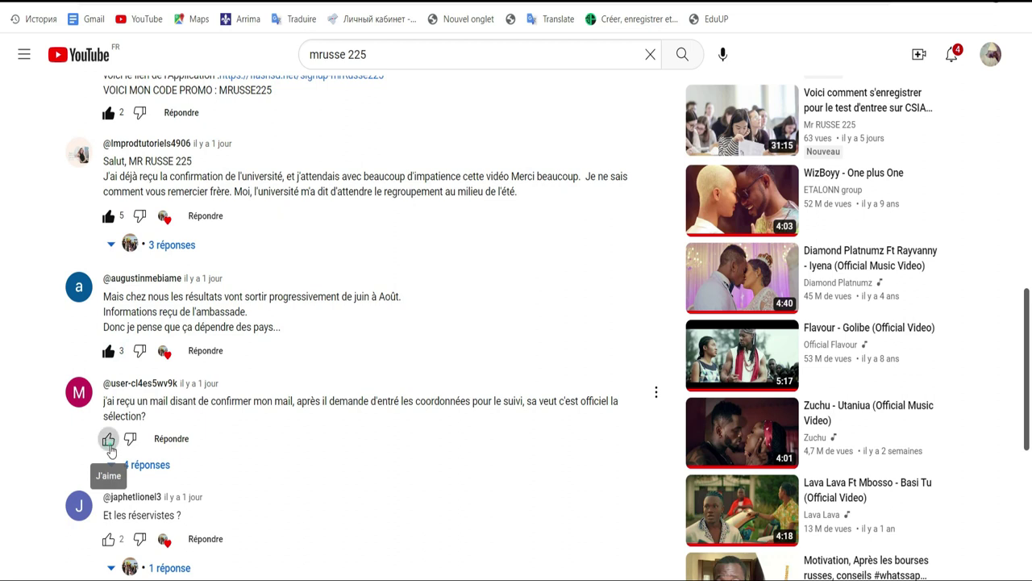
click(106, 541)
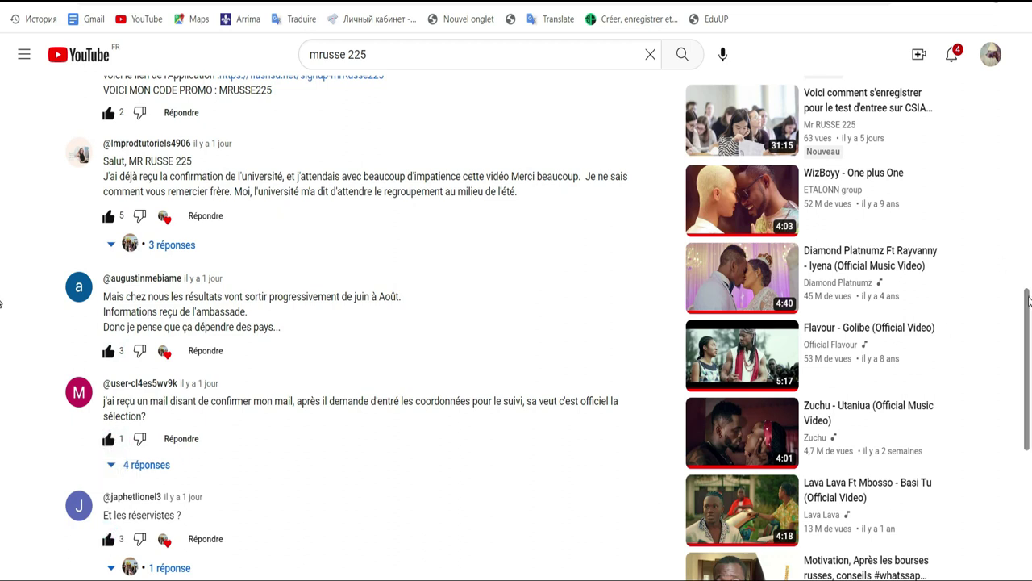
Step: Find promo code MRUSSE225 in the description and follow the flashsd.net signup link
scroll(1, 304, down, 3)
scroll(2, 242, up, 5)
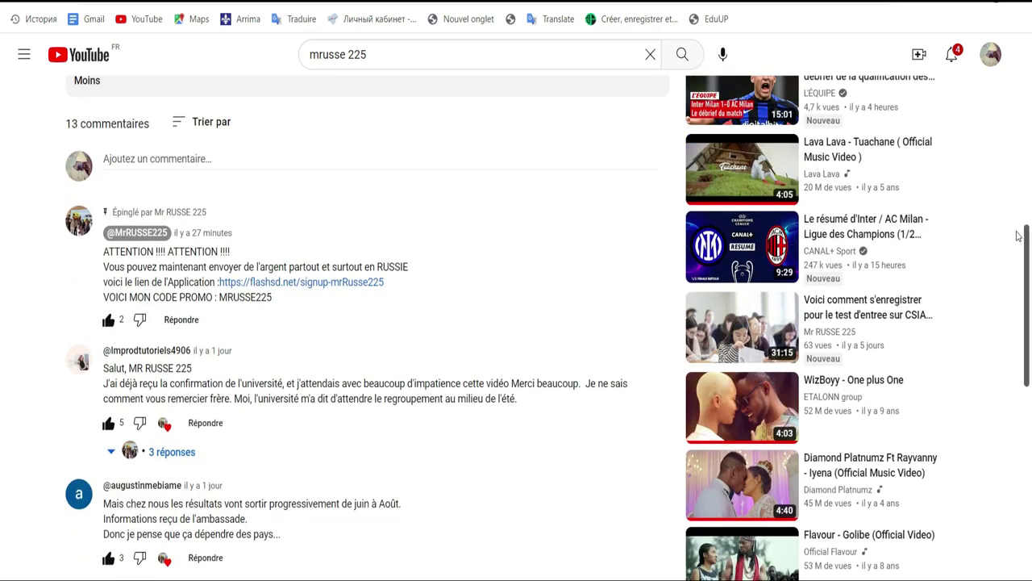
scroll(1028, 235, up, 1)
drag(1029, 236, 1026, 164)
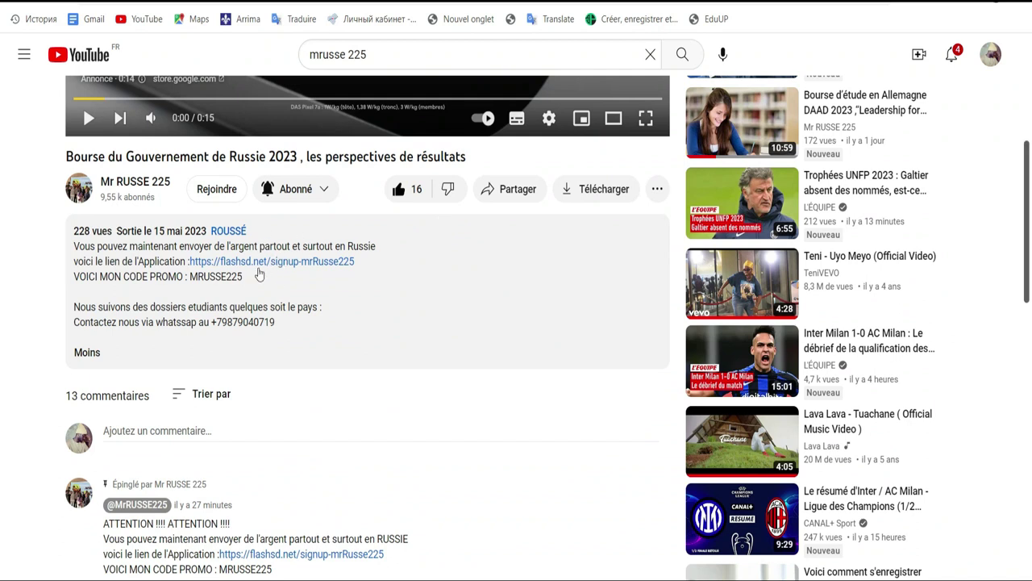
drag(246, 279, 189, 276)
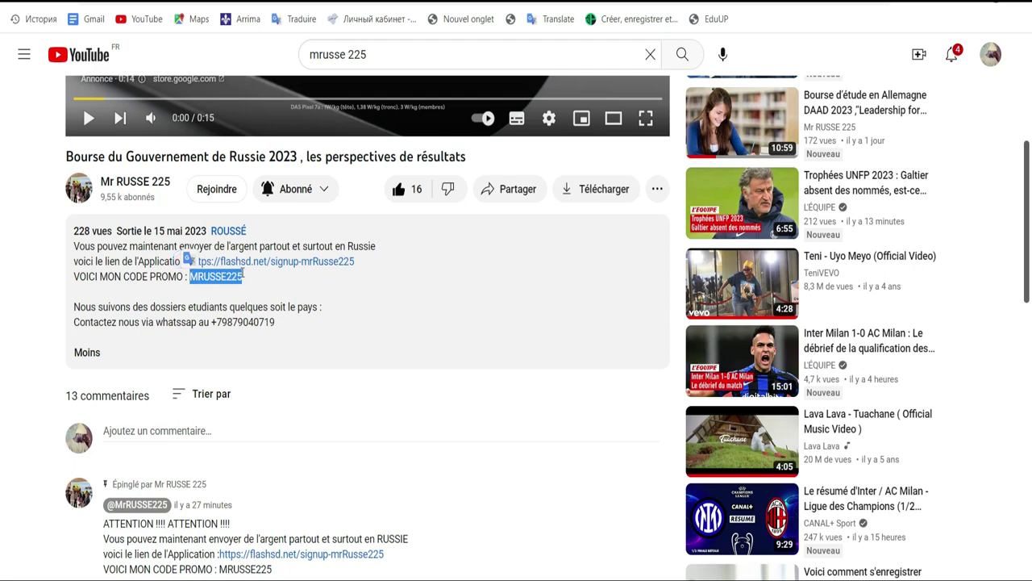
click(242, 276)
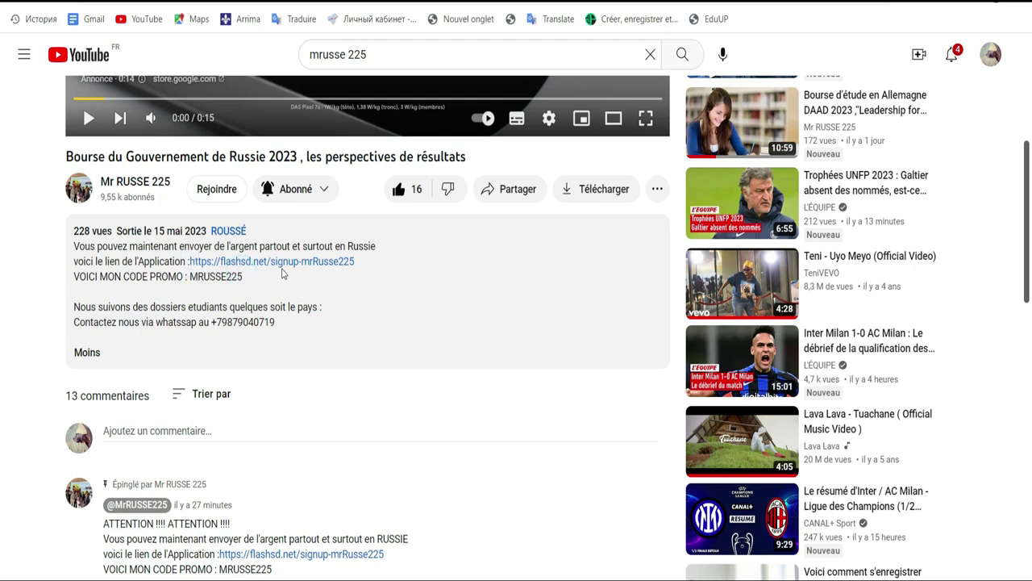
click(280, 263)
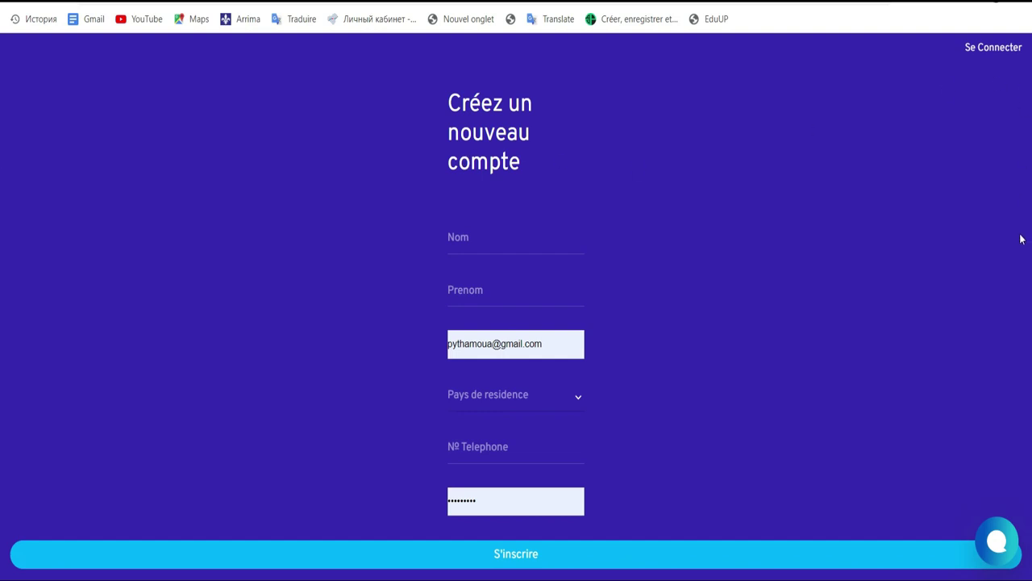
Step: Try the Nom, country-of-residence and phone fields, dismissing suggestions without choosing anything
click(498, 241)
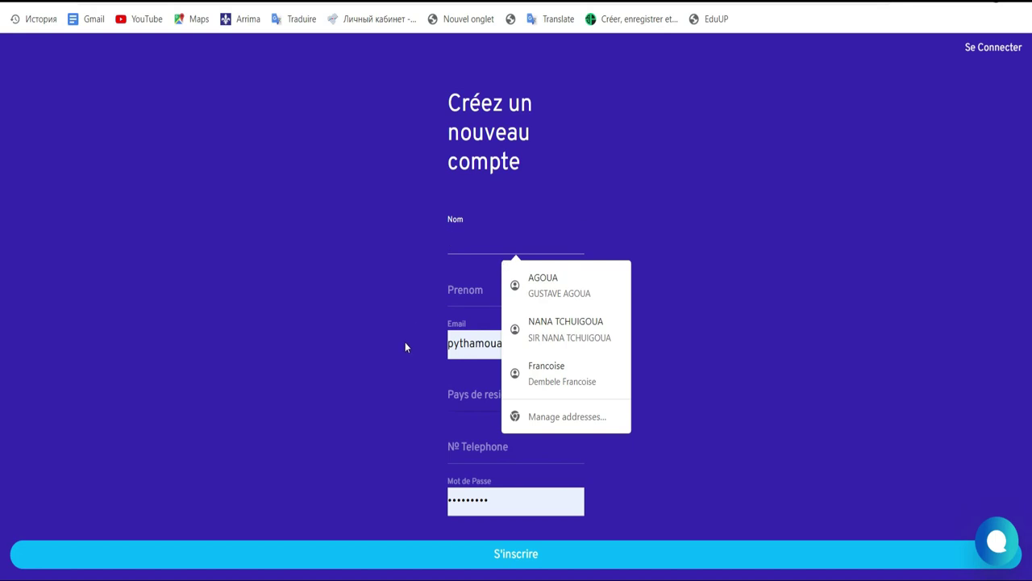
click(720, 234)
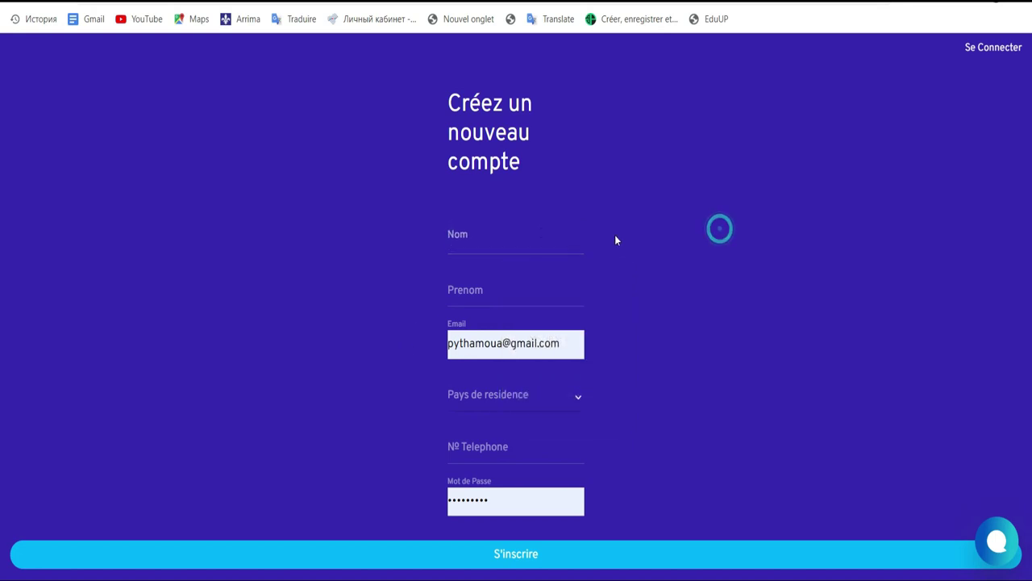
click(576, 396)
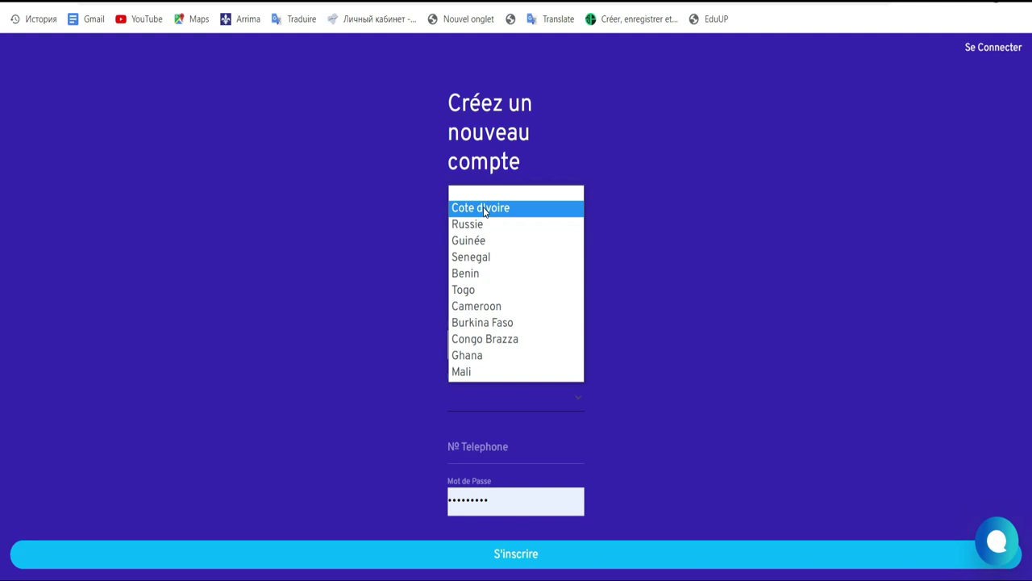
click(636, 256)
click(513, 444)
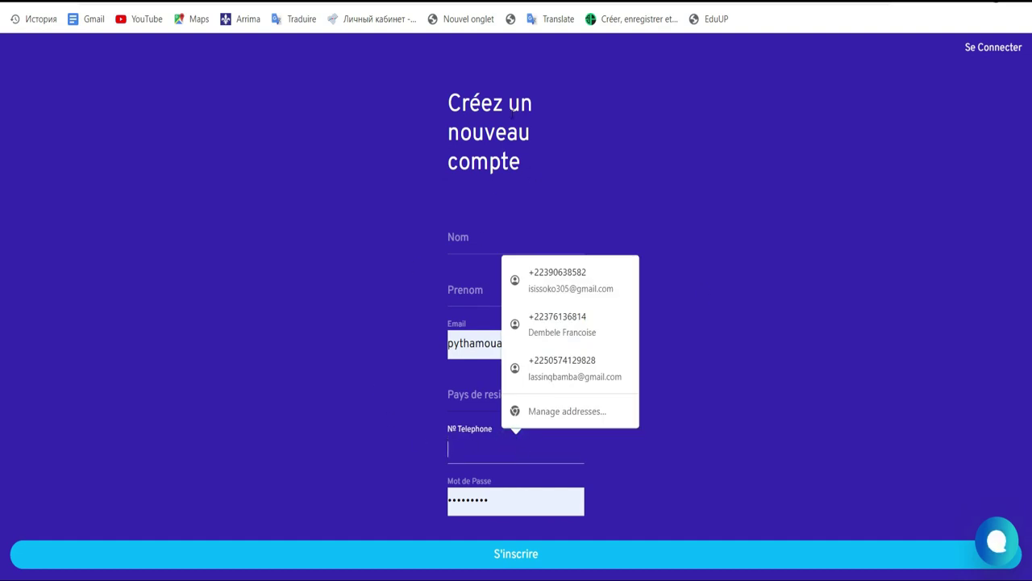
click(733, 221)
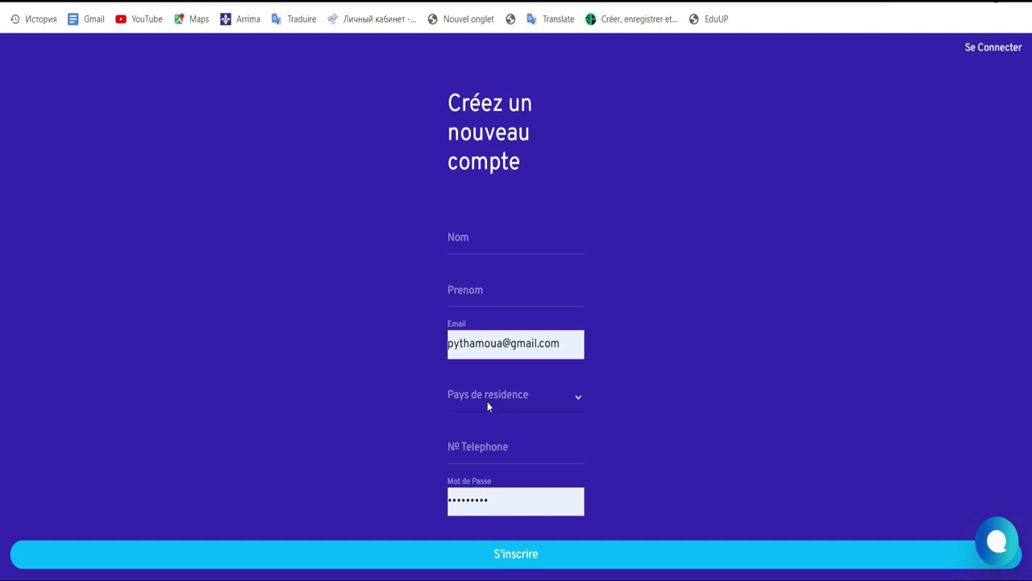
Step: Revisit the country list and phone field, then switch to the 'Se Connecter' login page
click(518, 397)
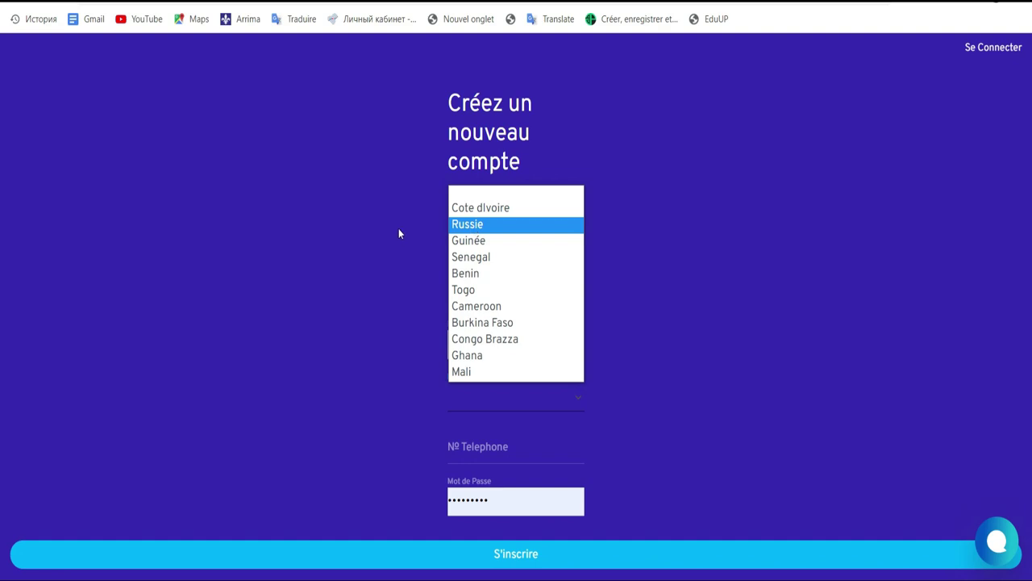
click(387, 320)
drag(435, 403, 468, 451)
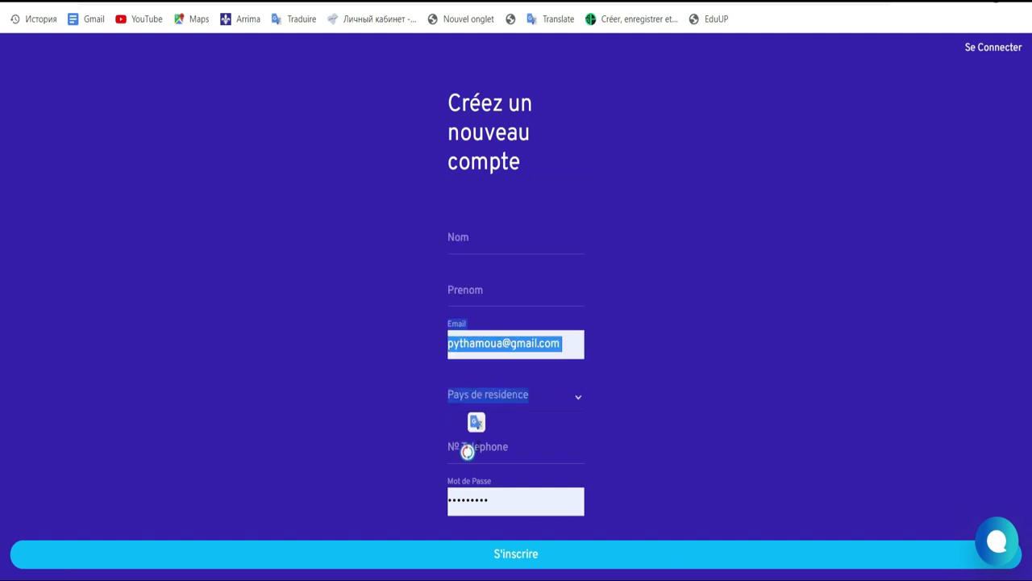
click(468, 452)
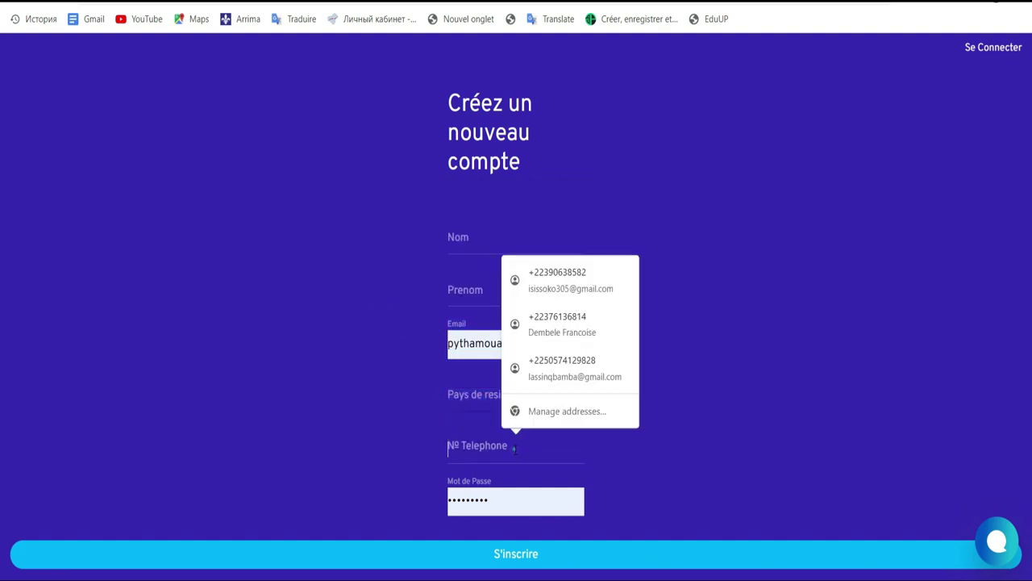
click(765, 280)
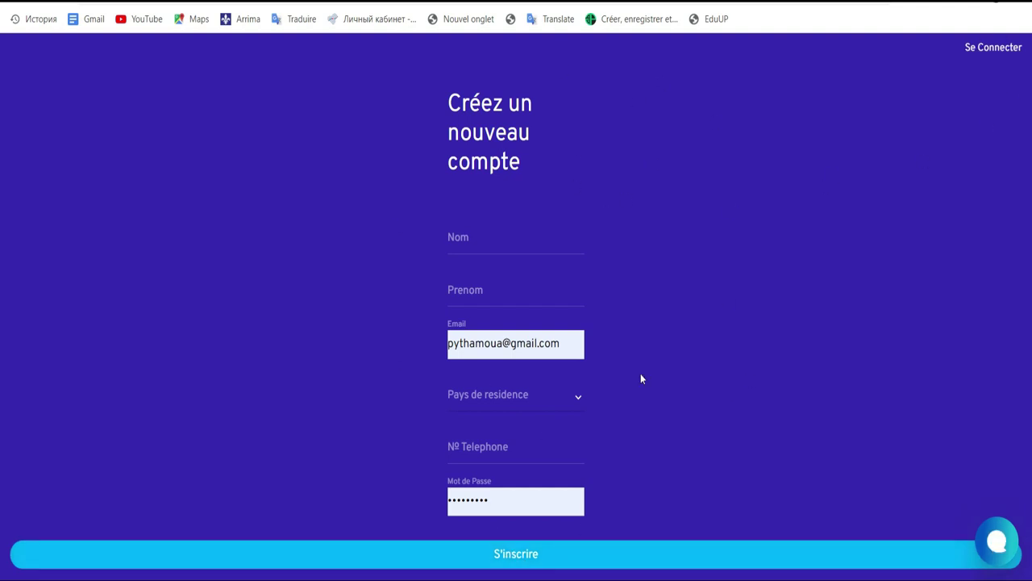
click(1006, 48)
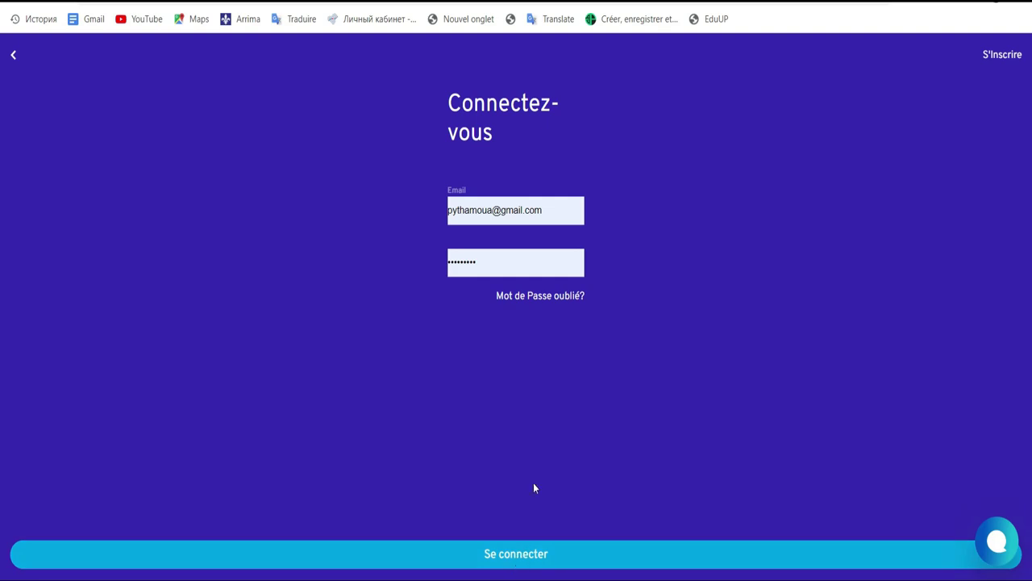
Step: Log in with the saved credentials and go to the Depot page from the dashboard
click(516, 555)
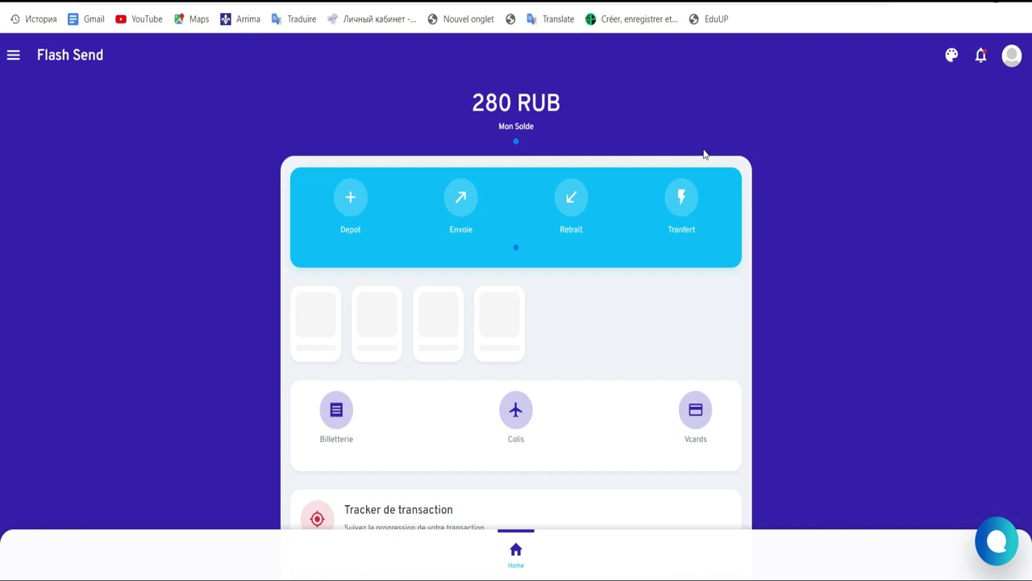
click(350, 214)
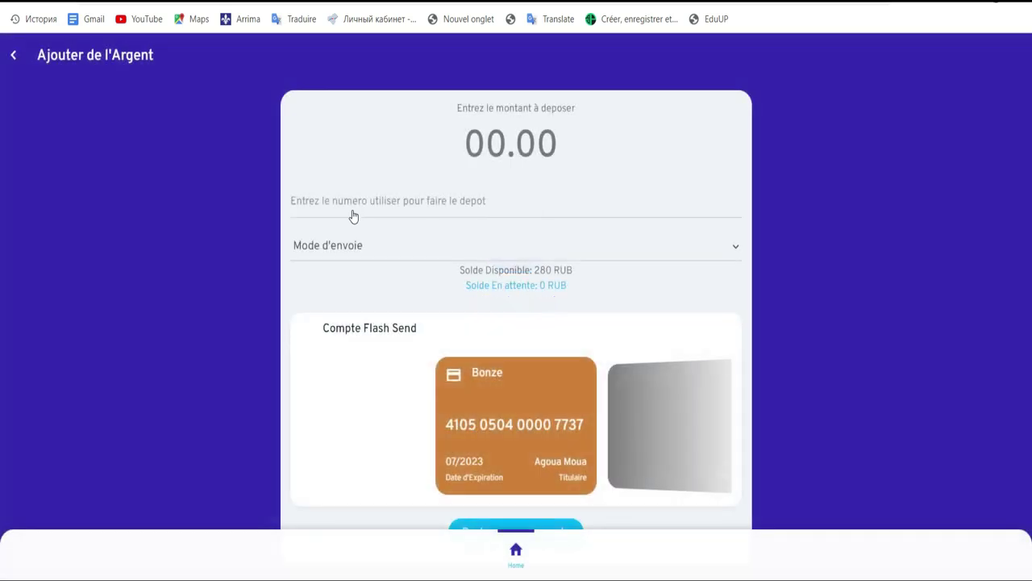
Step: Enter the depositor's phone number in the deposit form and expand the Mode d'envoie list
click(496, 204)
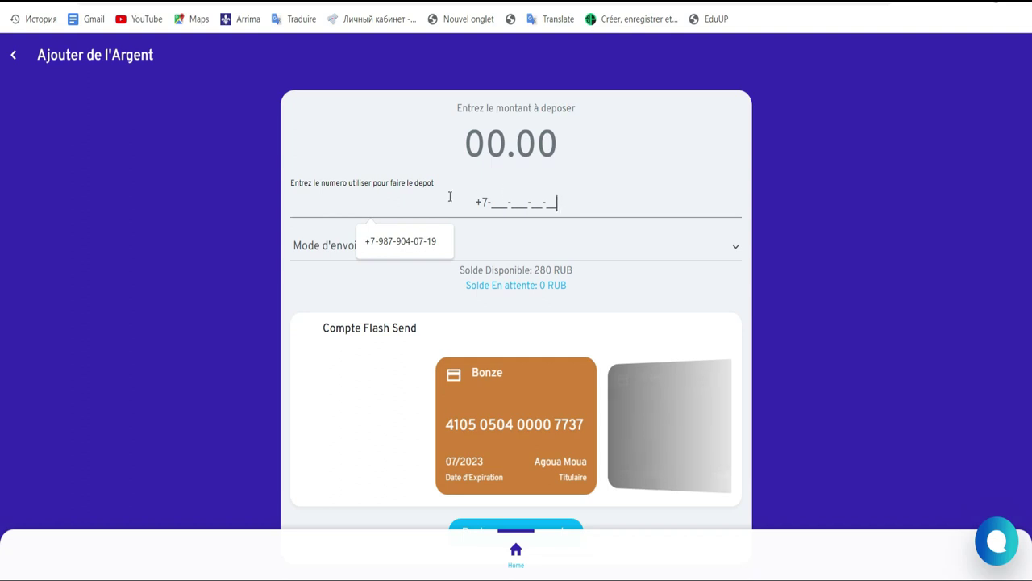
click(491, 204)
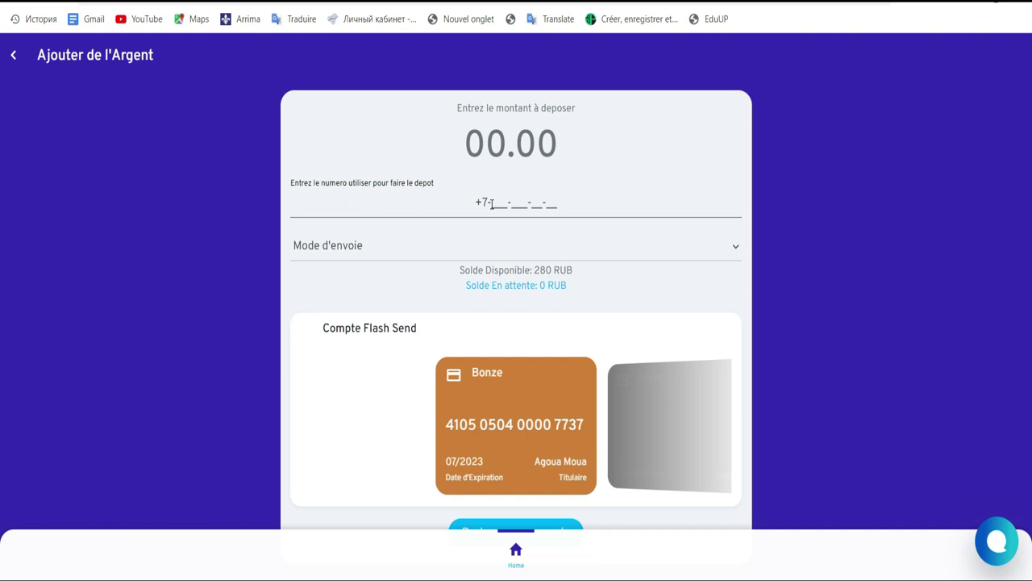
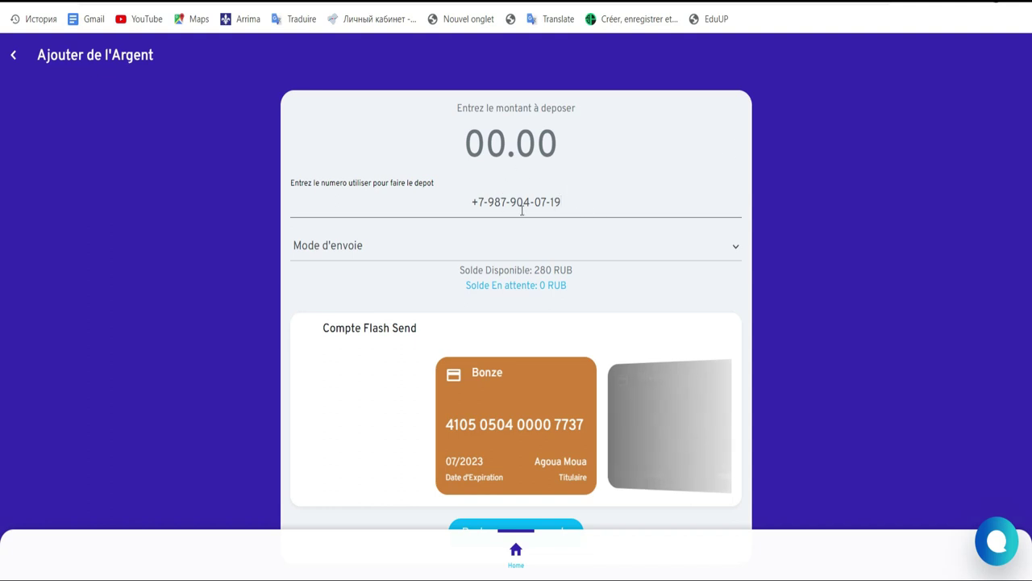
drag(563, 202, 474, 204)
click(598, 206)
drag(467, 286, 573, 291)
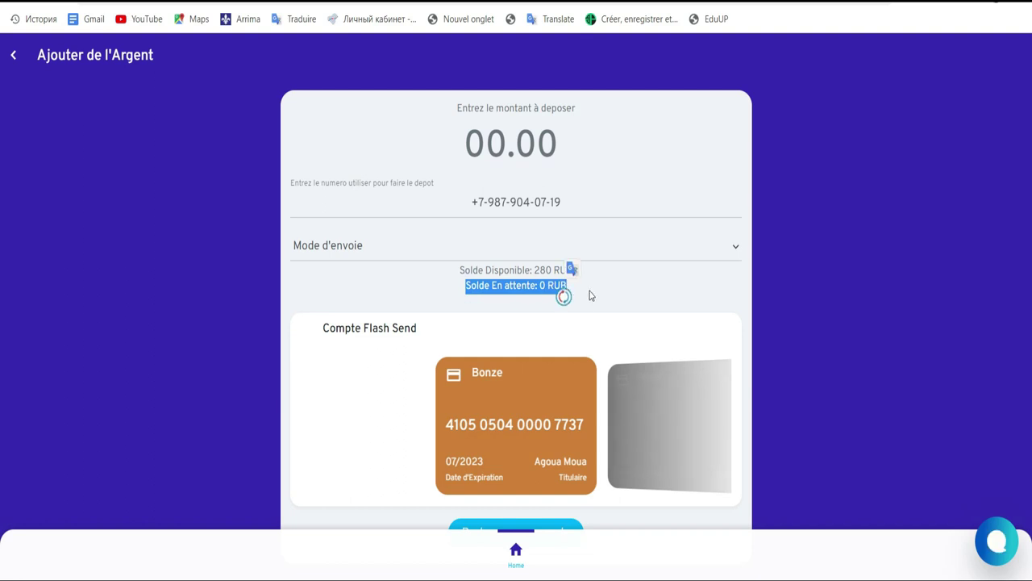
click(688, 254)
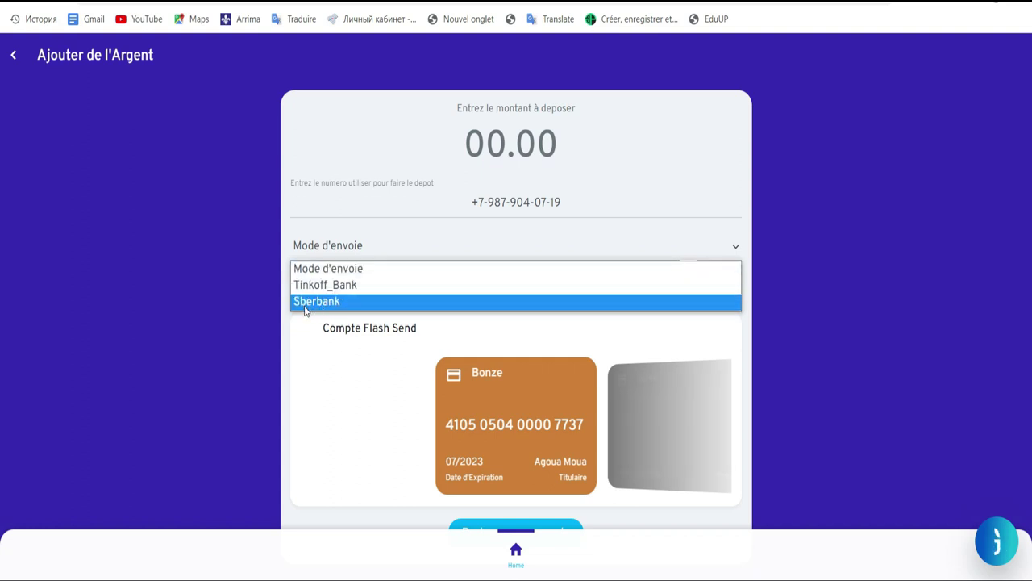
Step: Choose Sberbank as the sending method and set the deposit amount to 2000
double_click(330, 301)
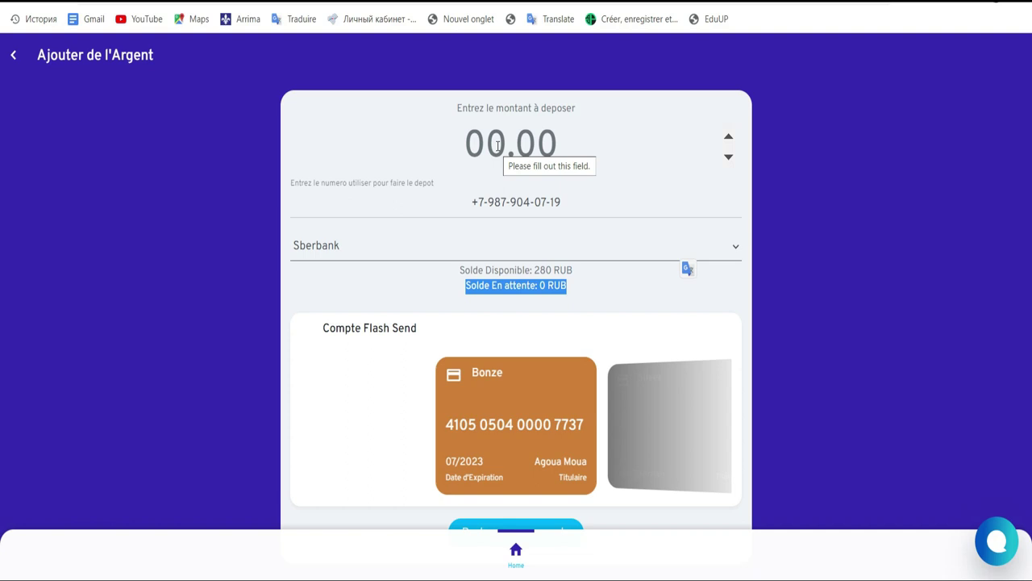
click(498, 146)
text(2)
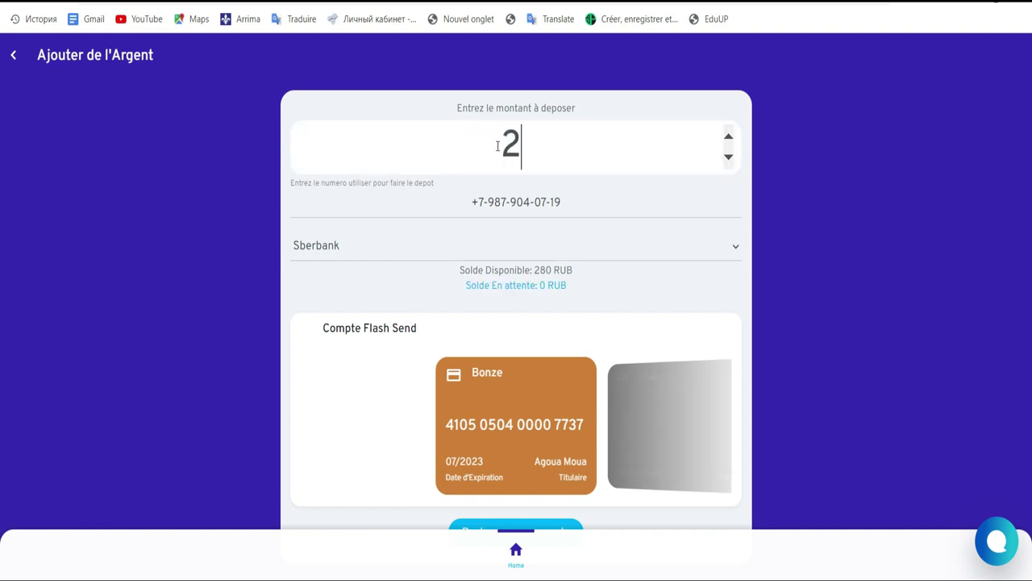
text(000)
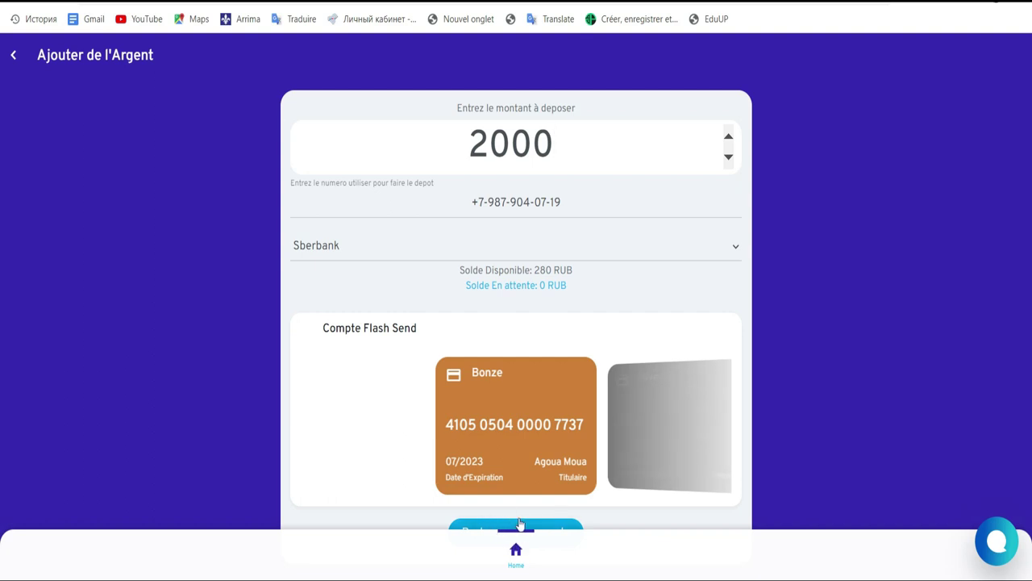
key(Down)
key(Down)
key(Up)
key(Up)
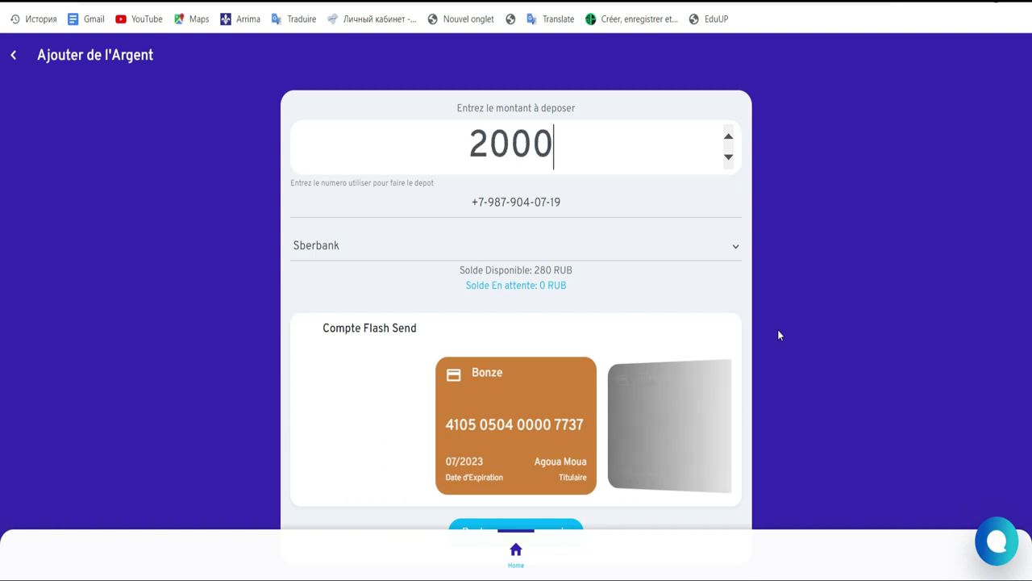
Step: Submit the 2000 RUB deposit and answer Oui to 'Etre vous sur?'
click(496, 527)
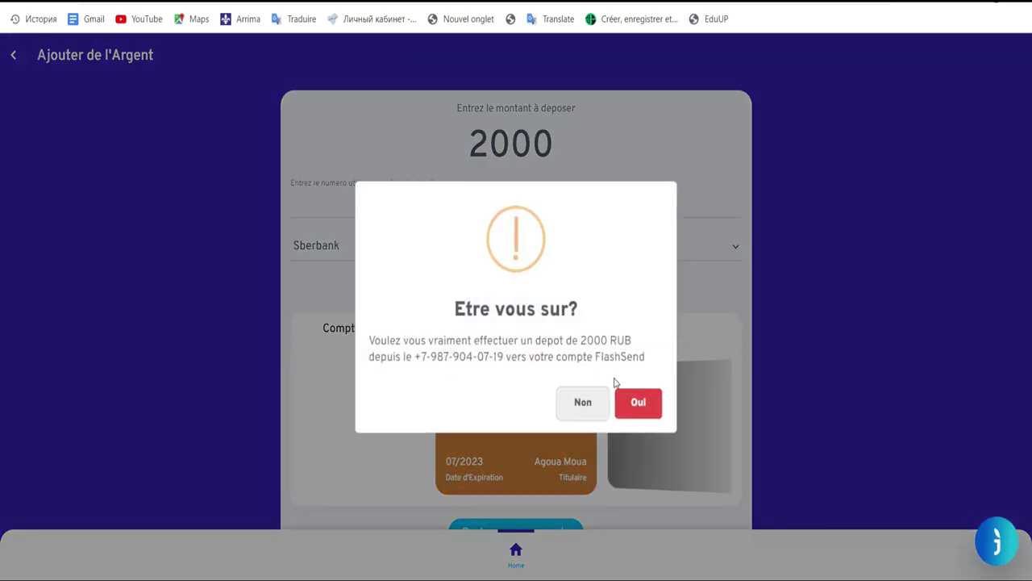
click(642, 403)
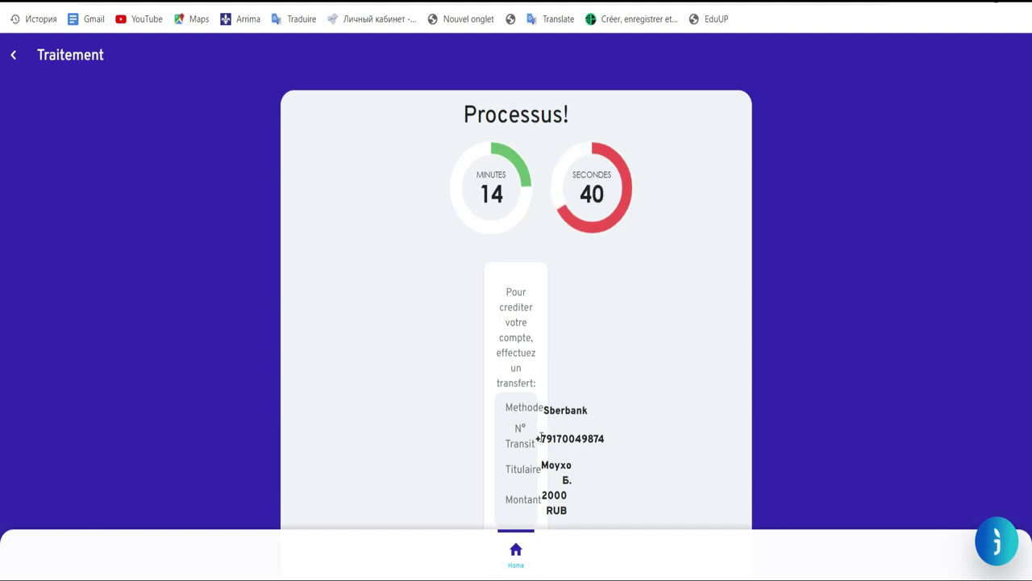
drag(541, 436, 618, 443)
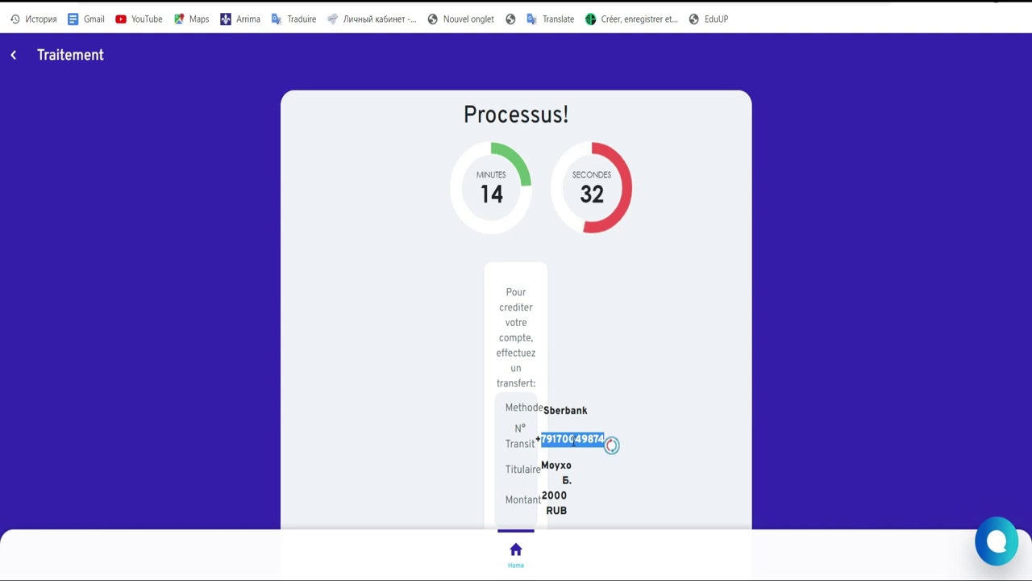
click(573, 441)
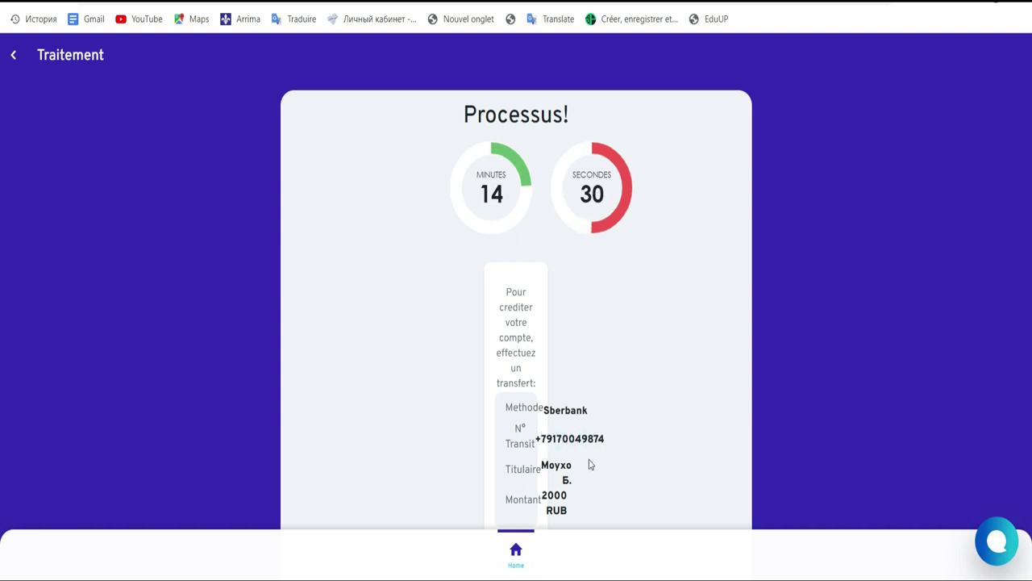
drag(540, 466, 572, 484)
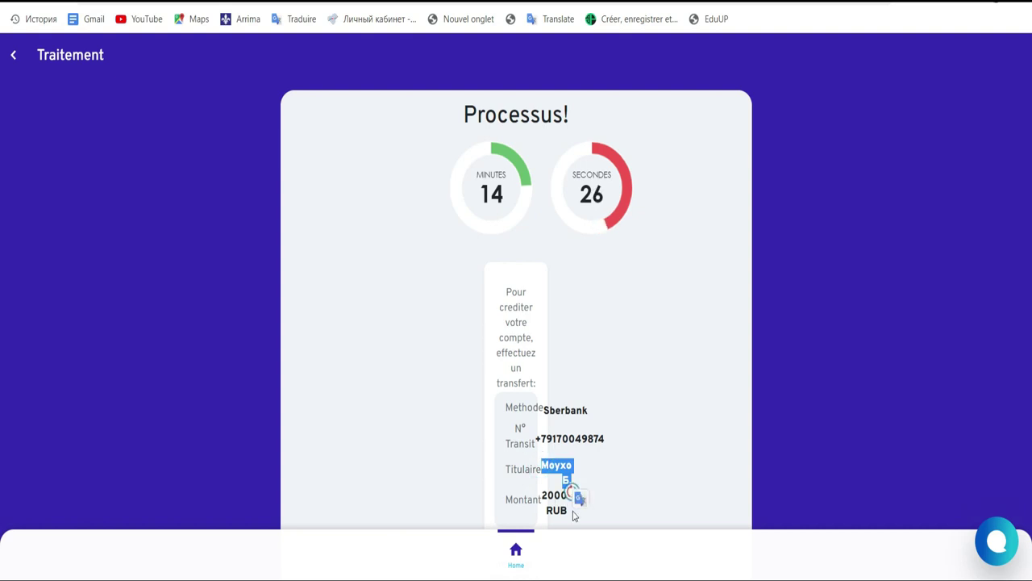
drag(606, 441, 525, 422)
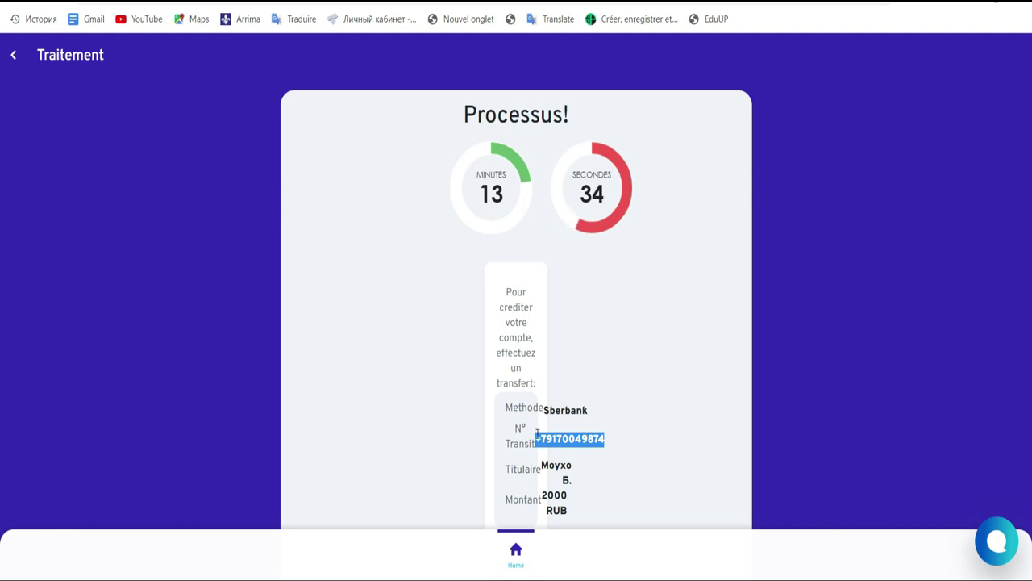
Step: Use the top-left sidebar menu to go to Accueil, the home dashboard
click(16, 56)
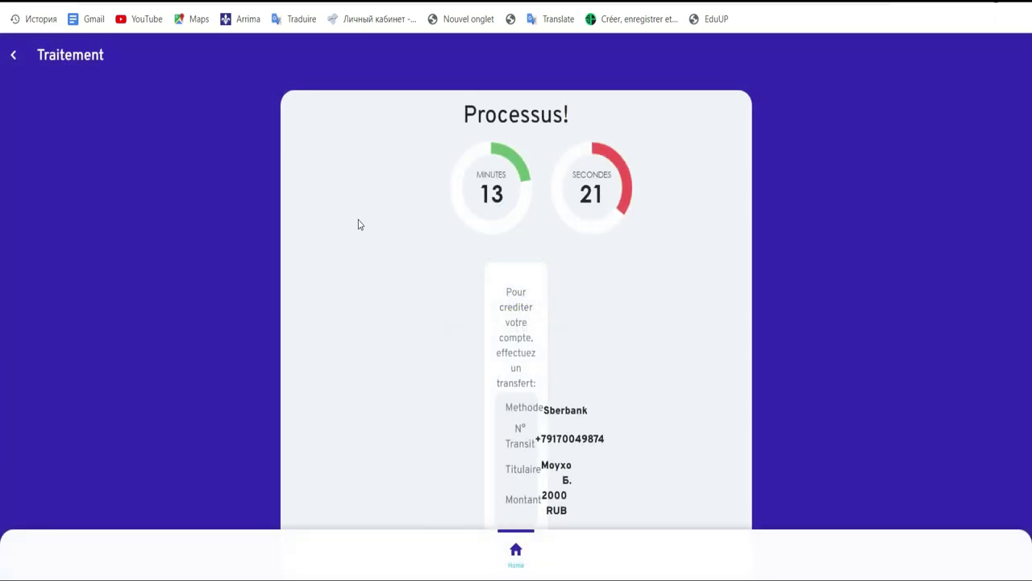
click(12, 57)
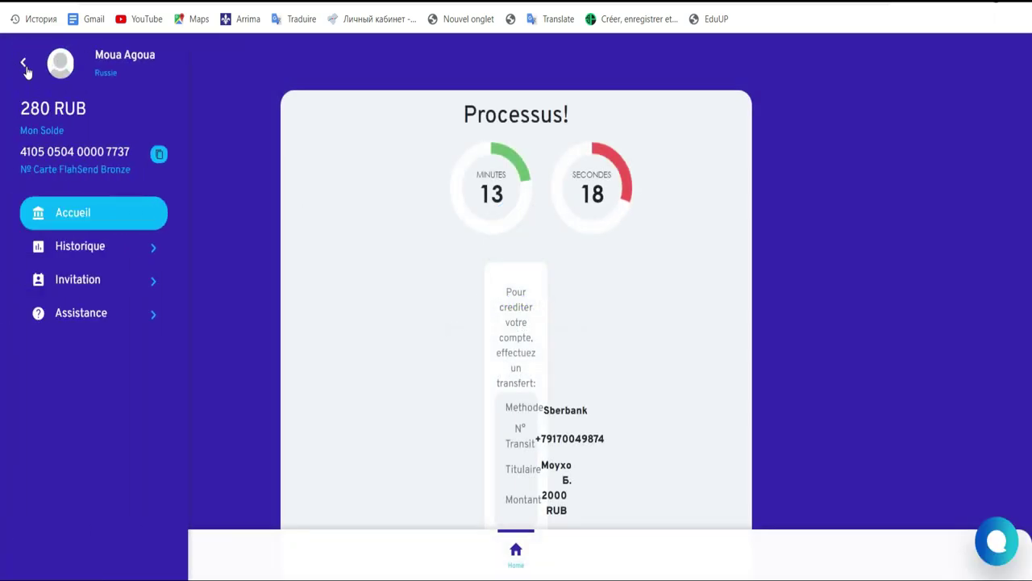
click(23, 66)
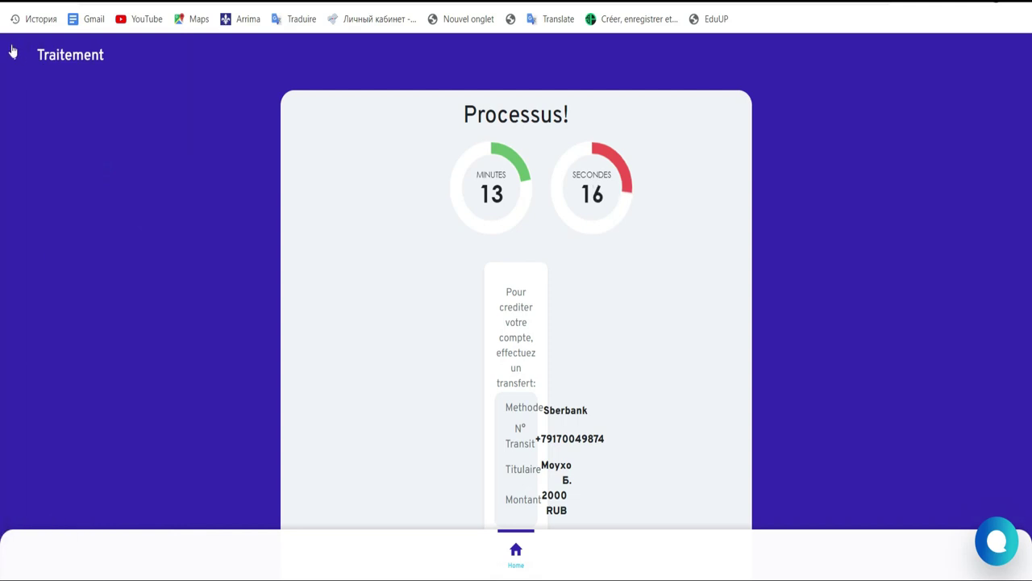
click(12, 55)
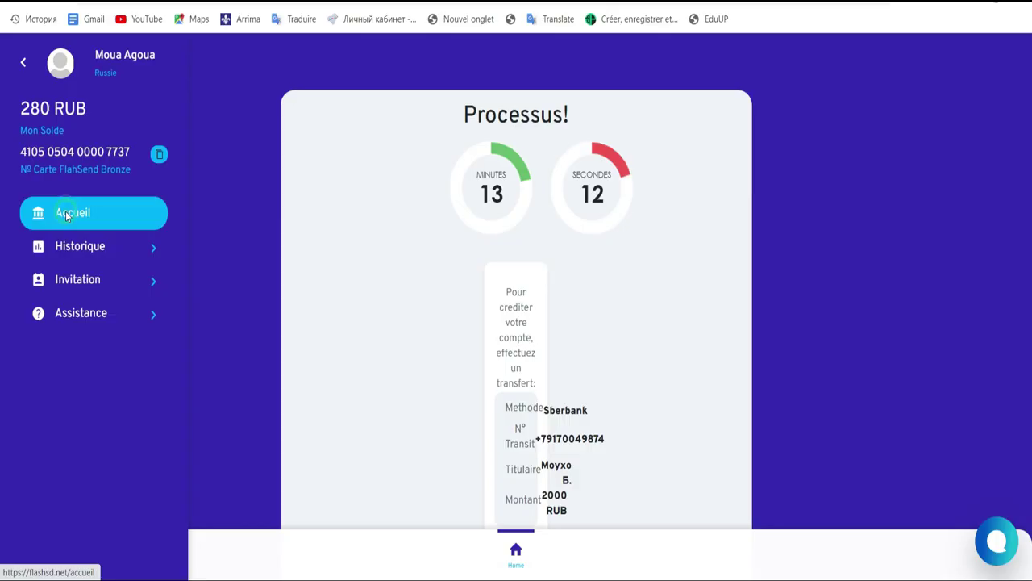
click(67, 216)
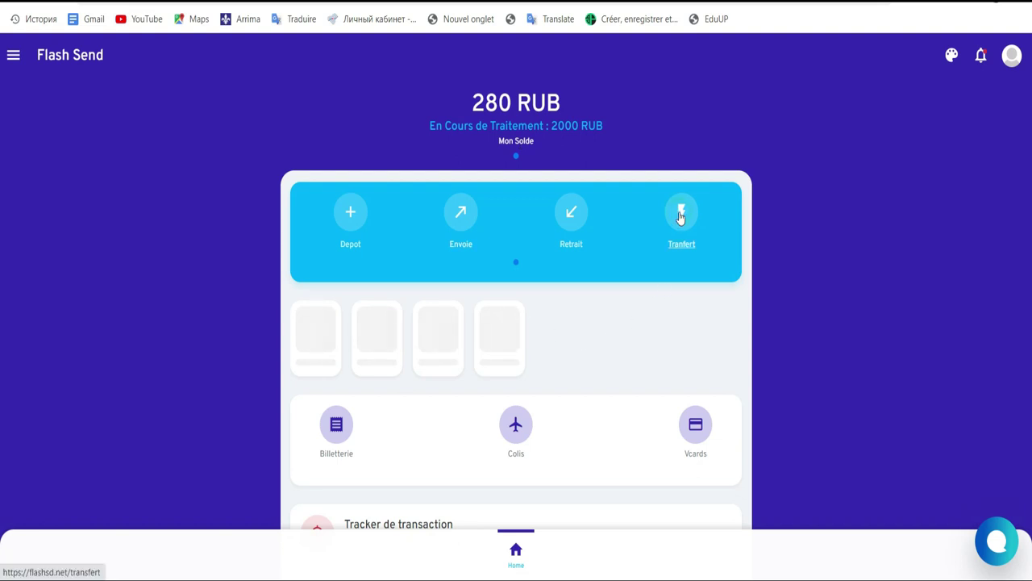
Step: Open the Tranfert form and select 'Carte Bronze - Solde: 280' as the debit account
click(679, 217)
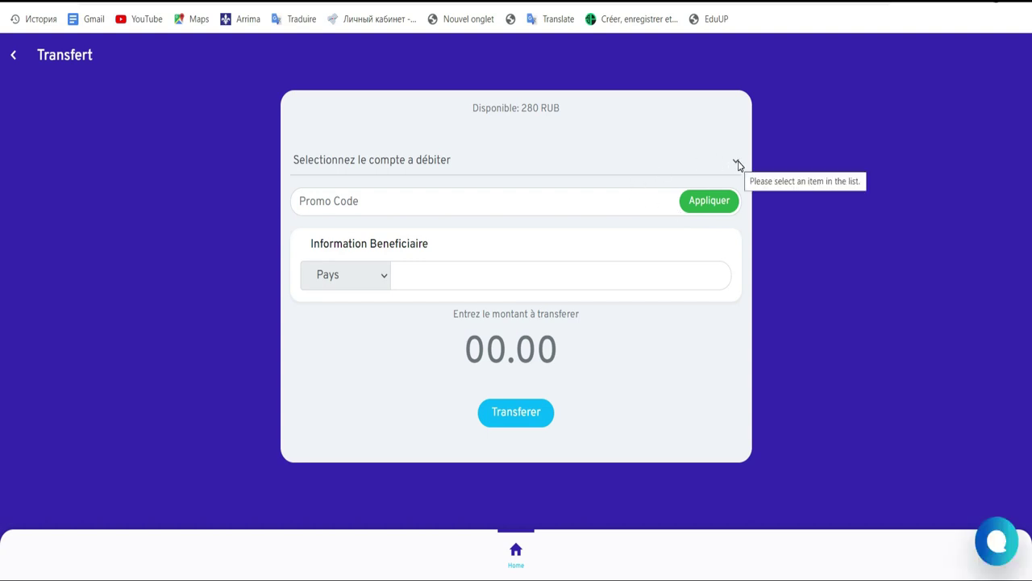
drag(468, 110, 562, 114)
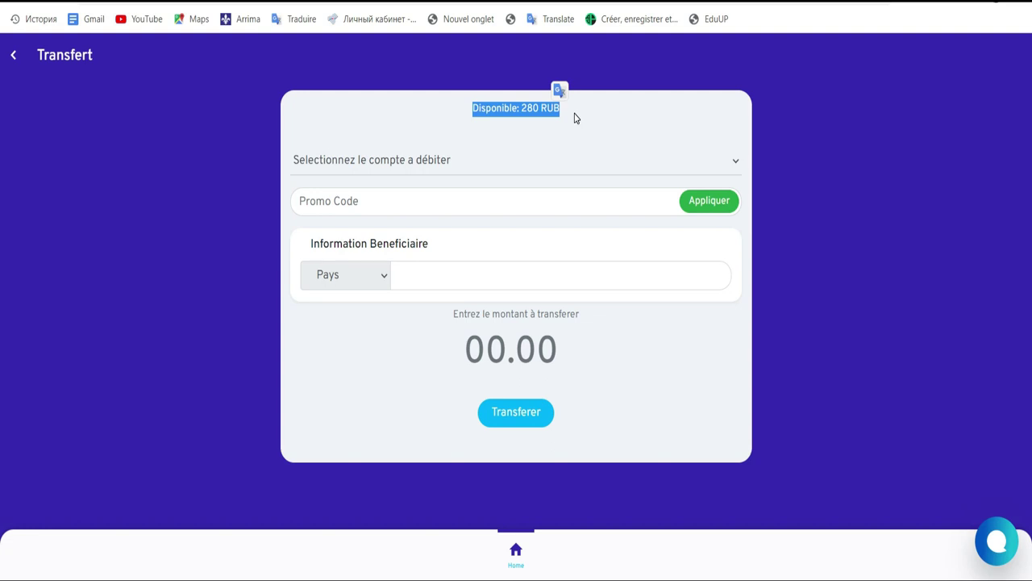
click(736, 163)
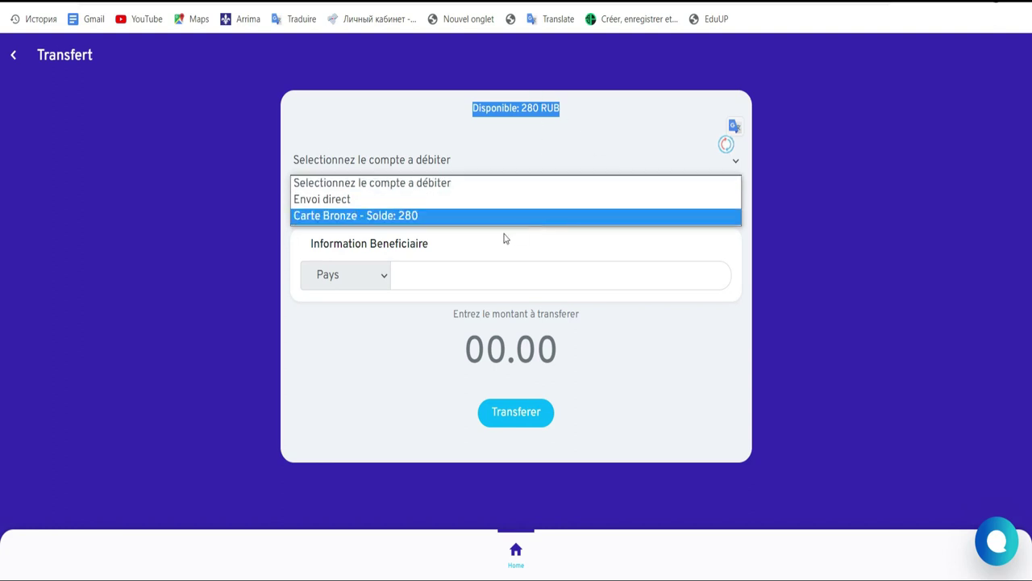
click(425, 218)
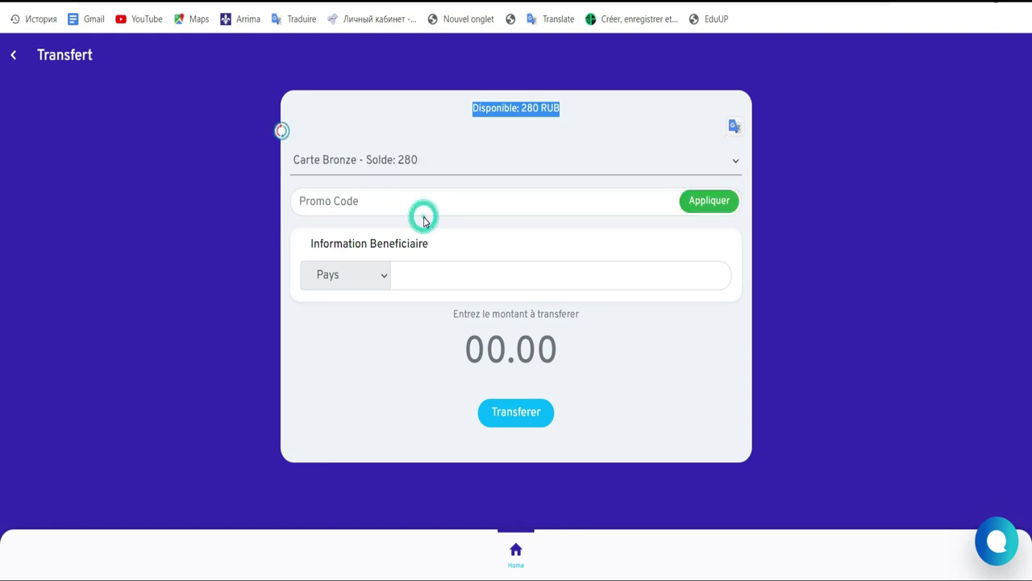
click(468, 200)
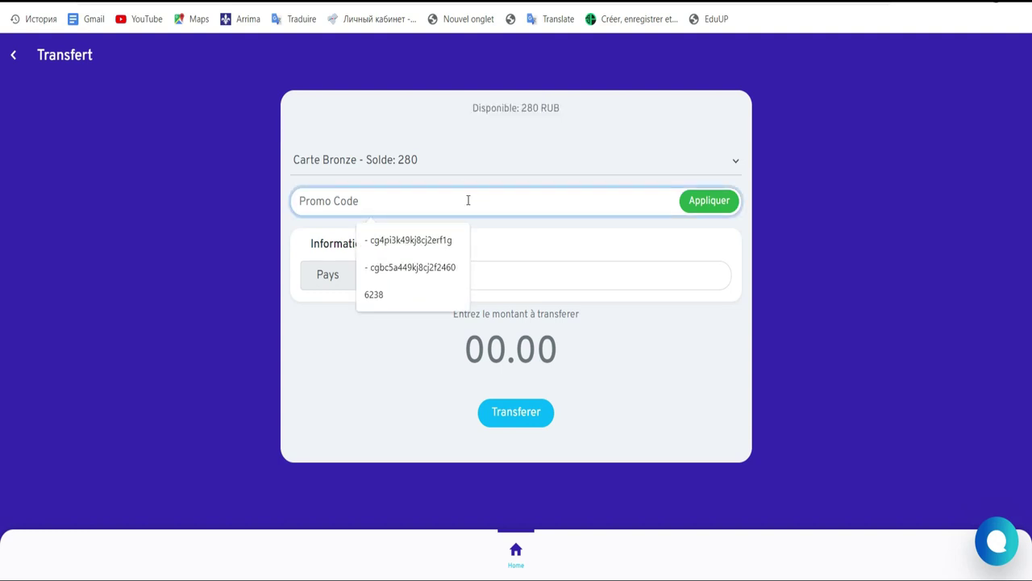
Step: Enter MRUSSE225 as the promo code and expand the Pays list
text(M)
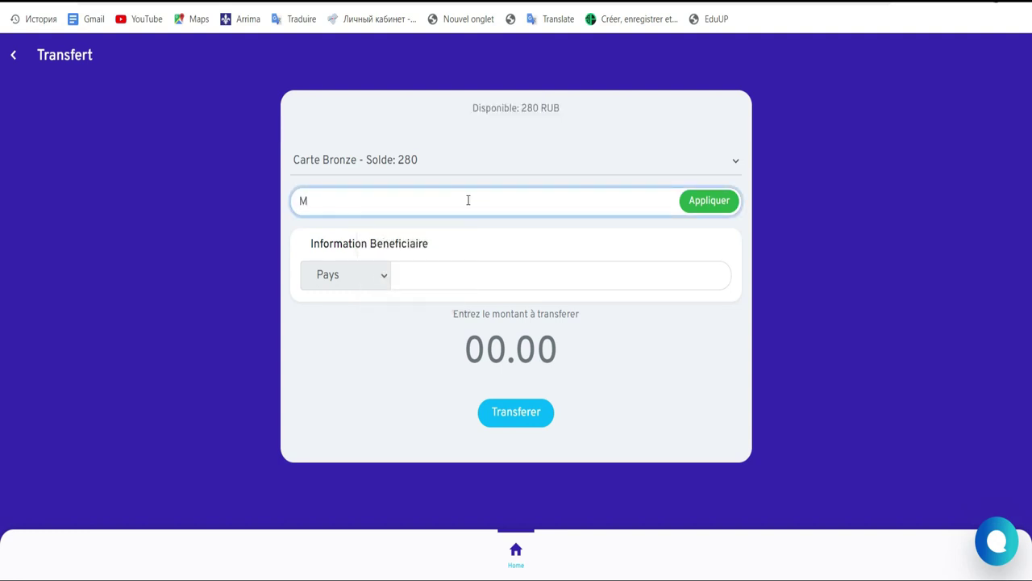
text(RUSSE)
text(225)
click(383, 278)
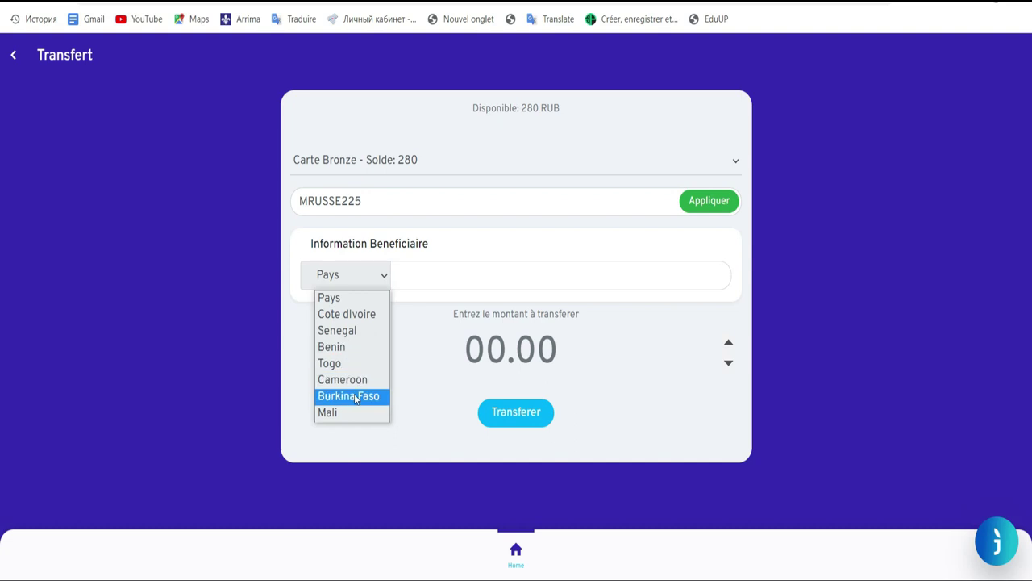
Step: Send to Cote dIvoire via OrangeMoney_CI and enter the recipient's phone number
click(348, 319)
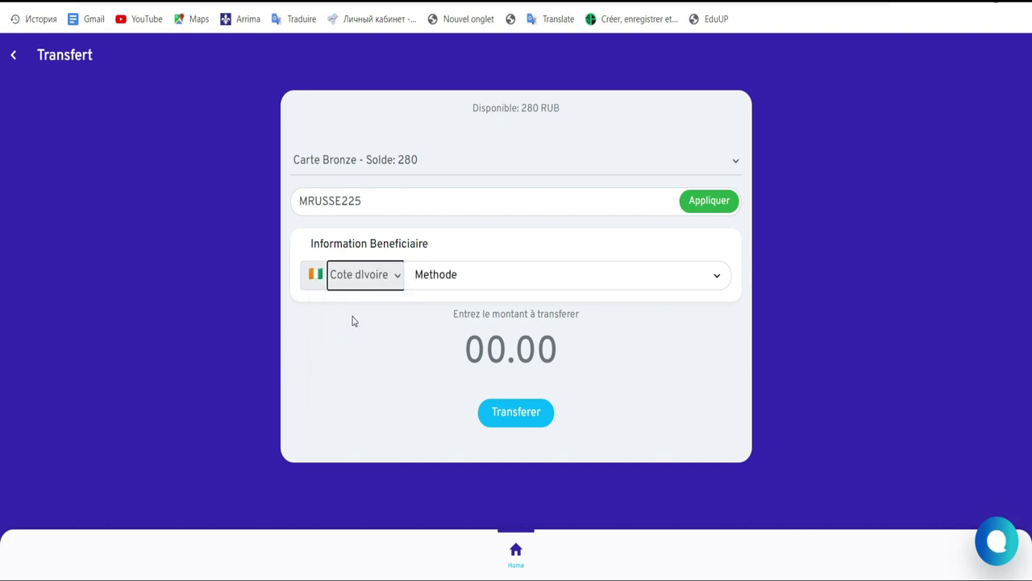
click(700, 281)
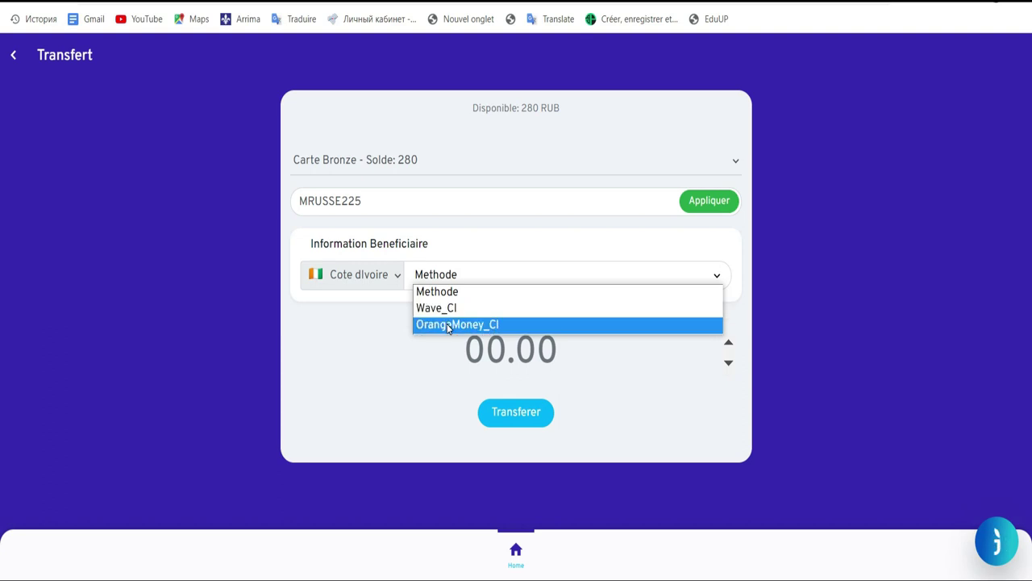
click(447, 323)
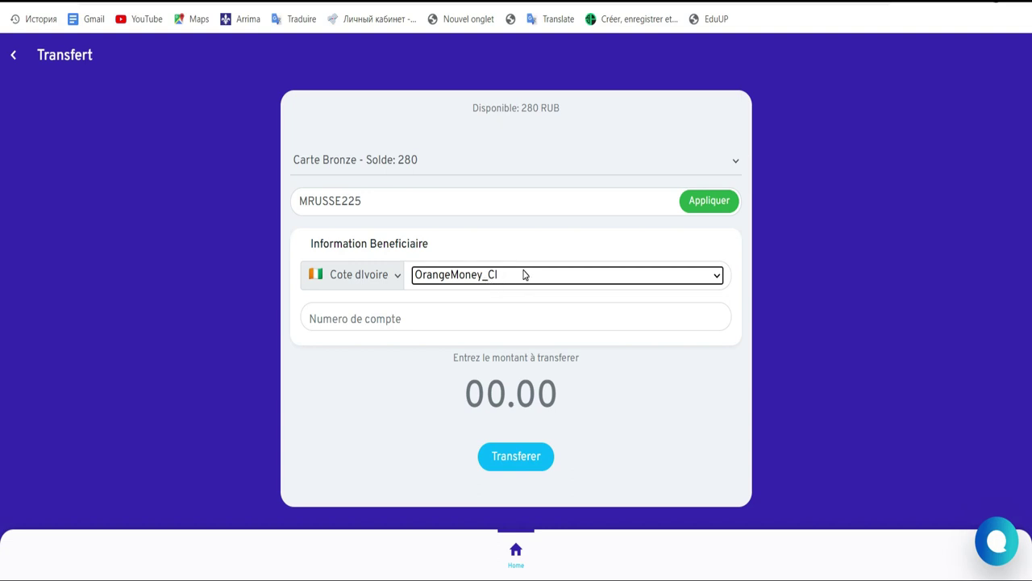
click(454, 319)
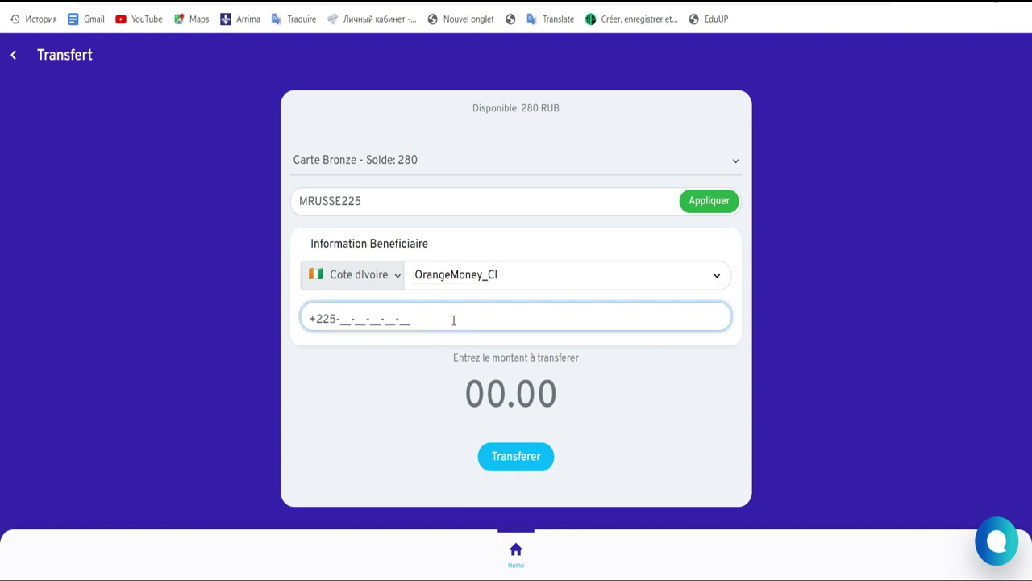
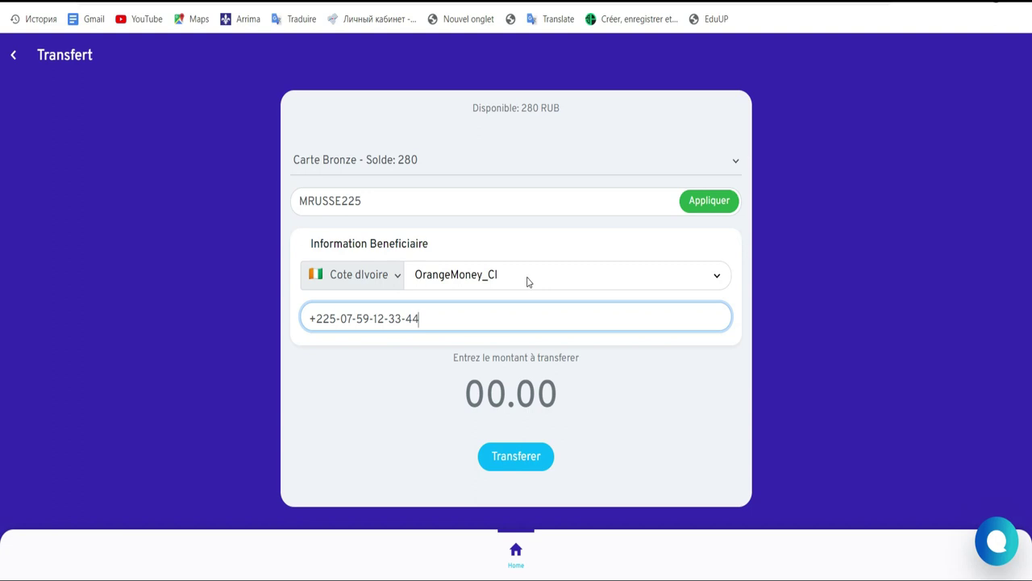
click(476, 395)
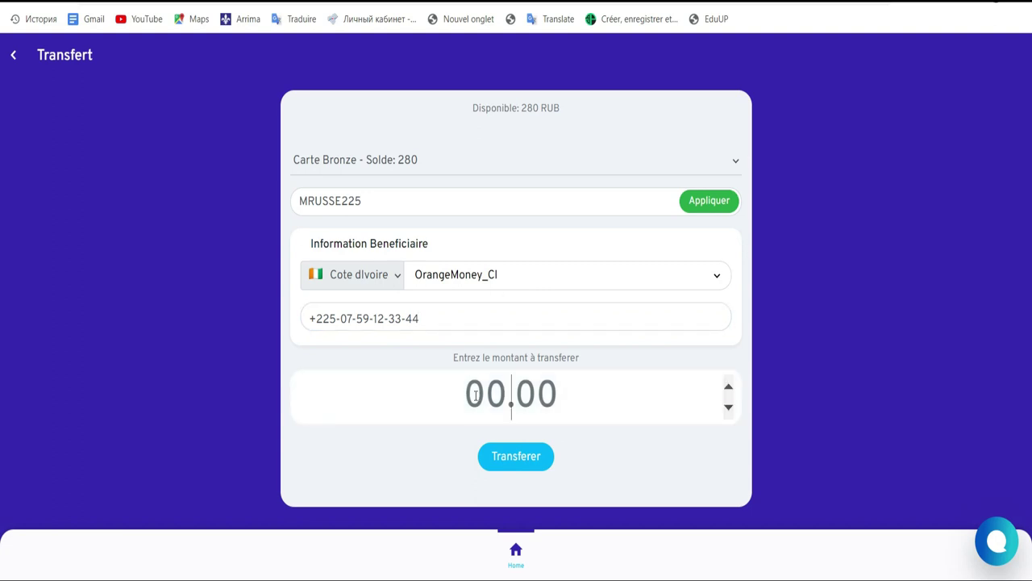
Step: Enter 1850 as the transfer amount and submit; it is refused as above the 280 RUB available
text(2)
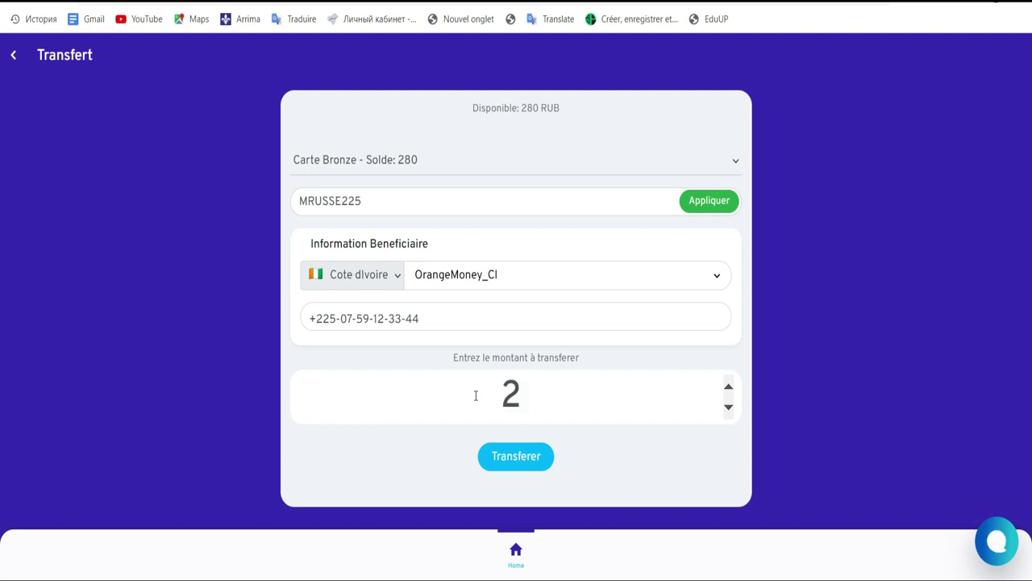
key(BackSpace)
text(19)
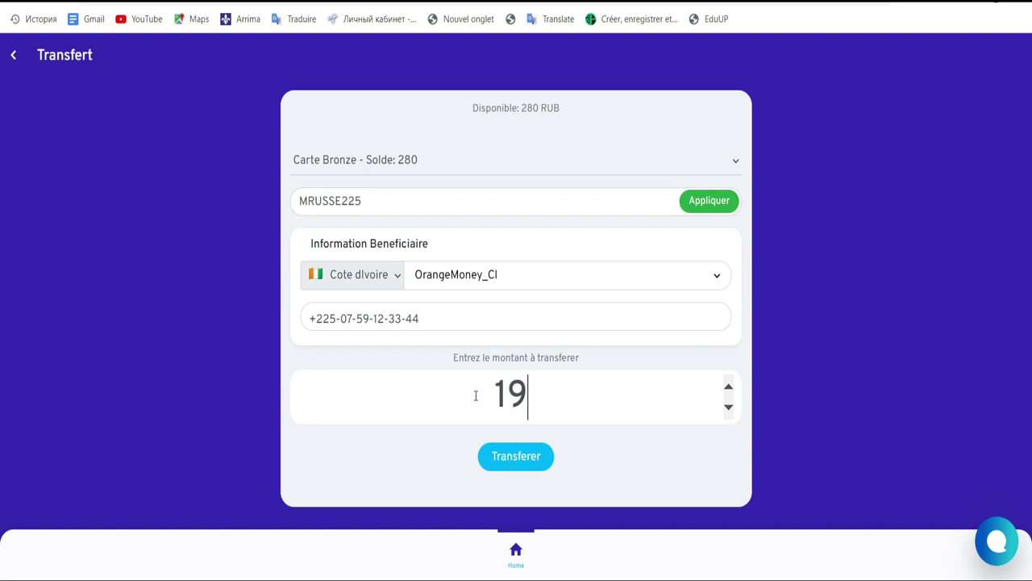
key(BackSpace)
text(18)
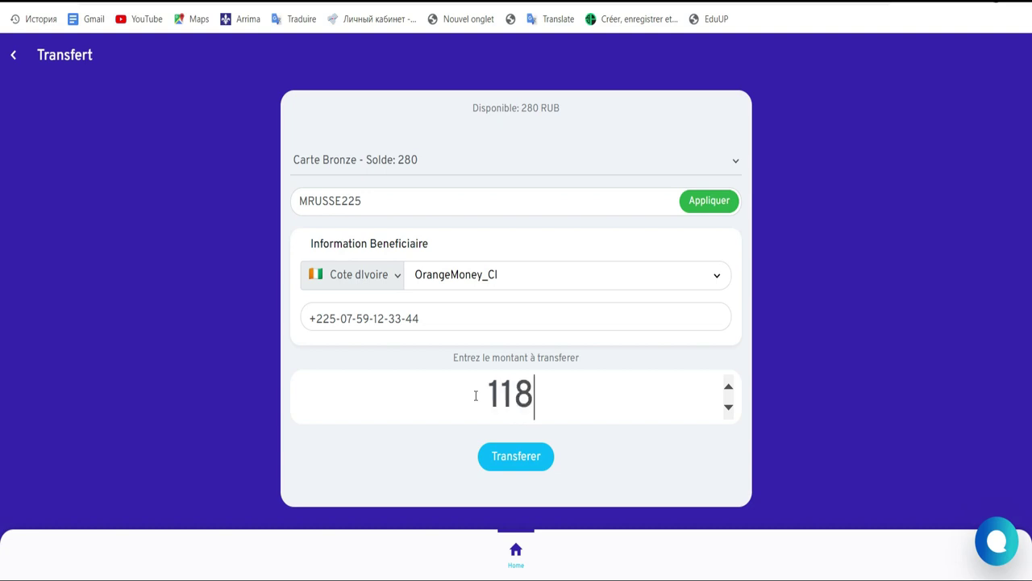
key(BackSpace)
key(BackSpace)
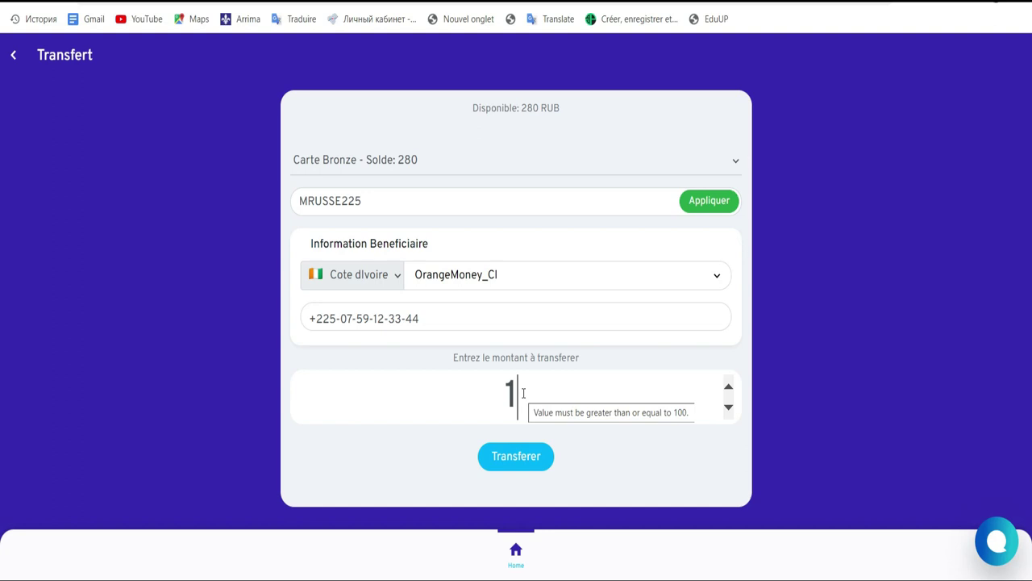
text(8)
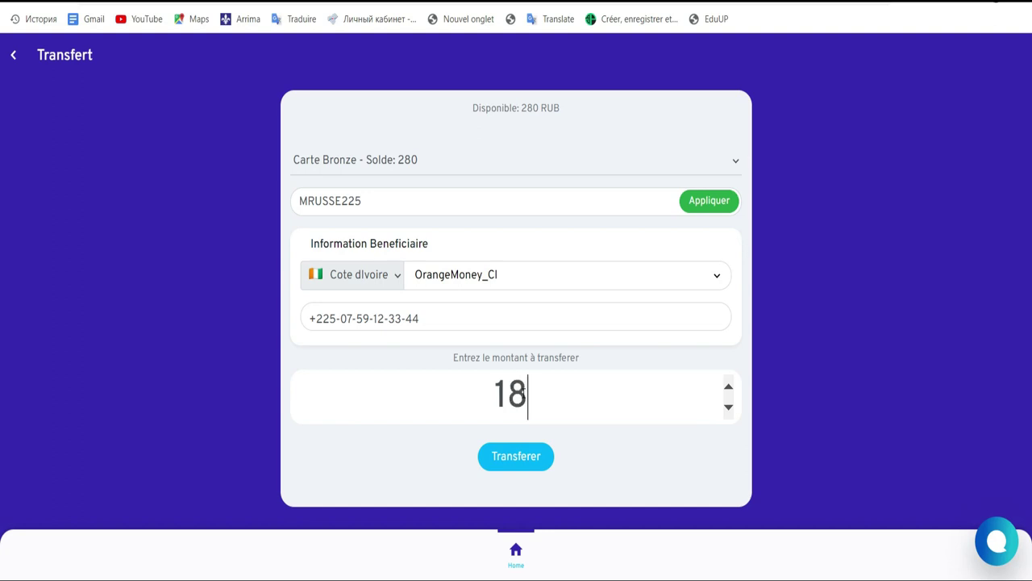
text(50)
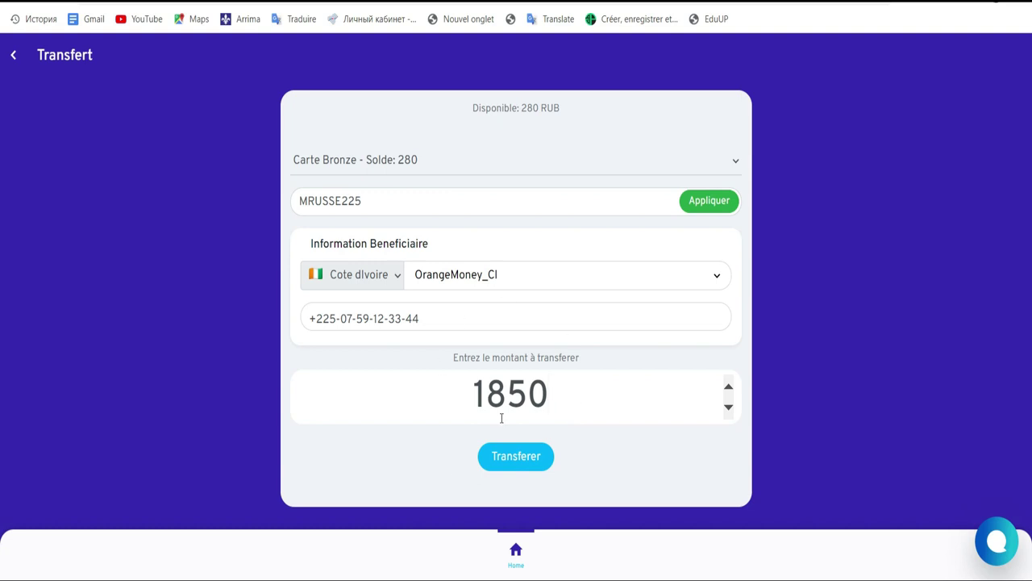
click(510, 466)
drag(559, 108, 475, 108)
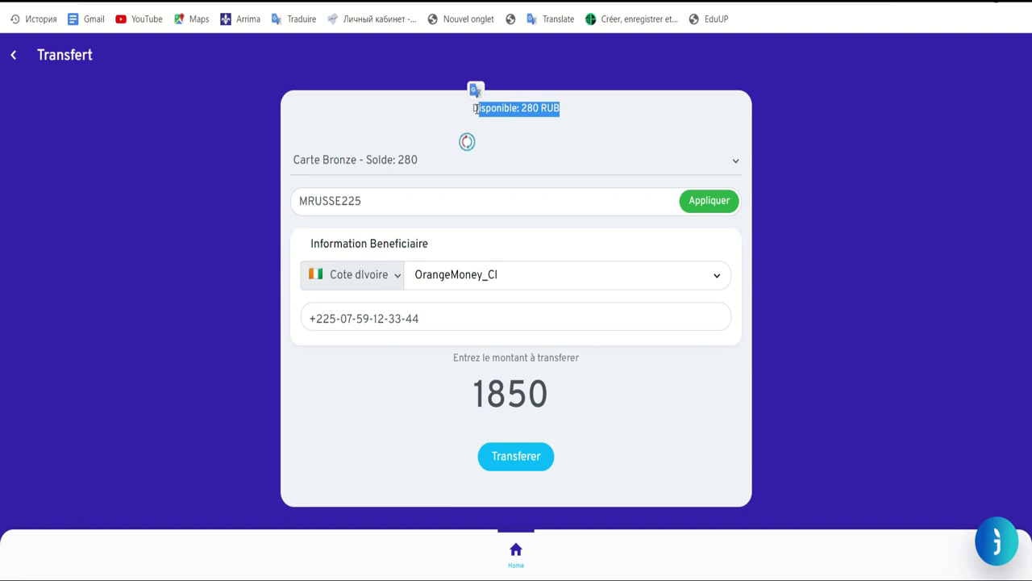
Step: Replace the amount with 250 and submit, showing 1845 XOF to receive and 10 RUB fees
click(530, 458)
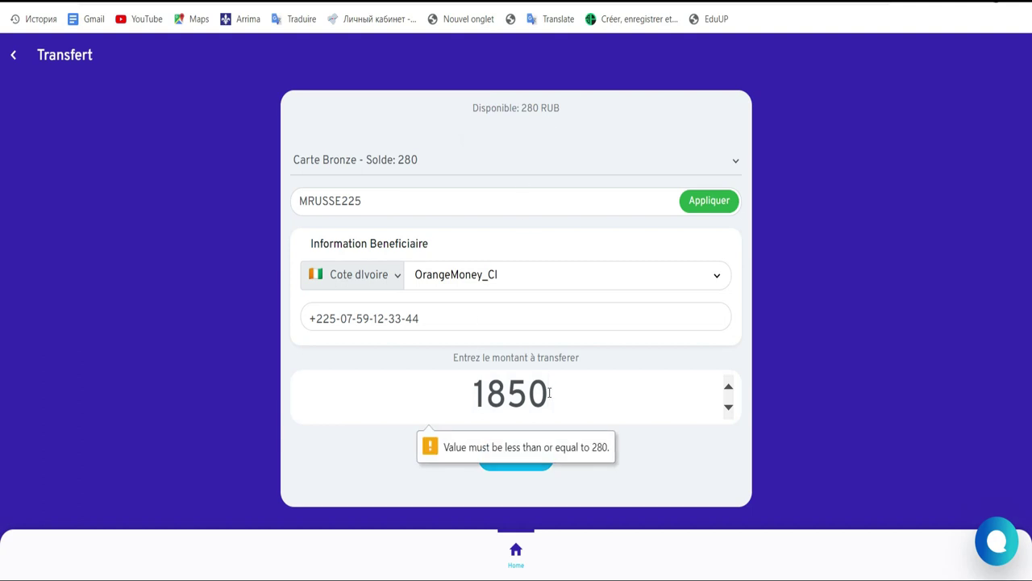
drag(551, 393, 472, 392)
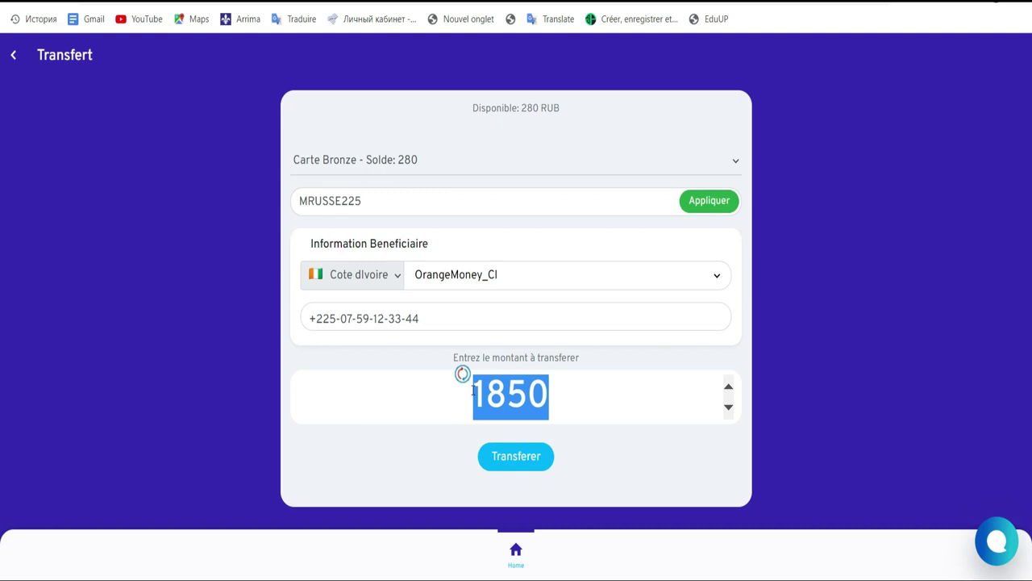
text(250)
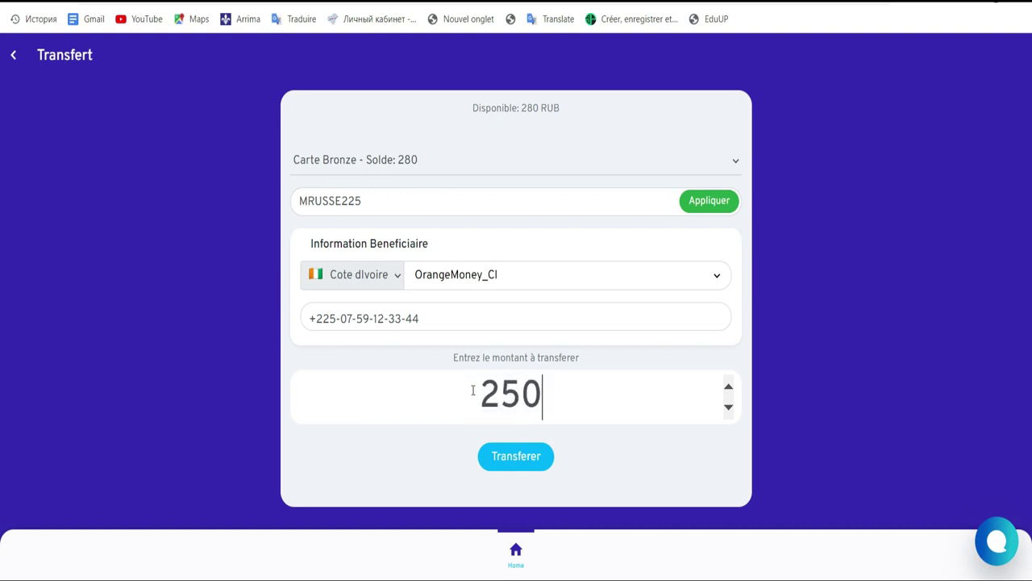
click(507, 460)
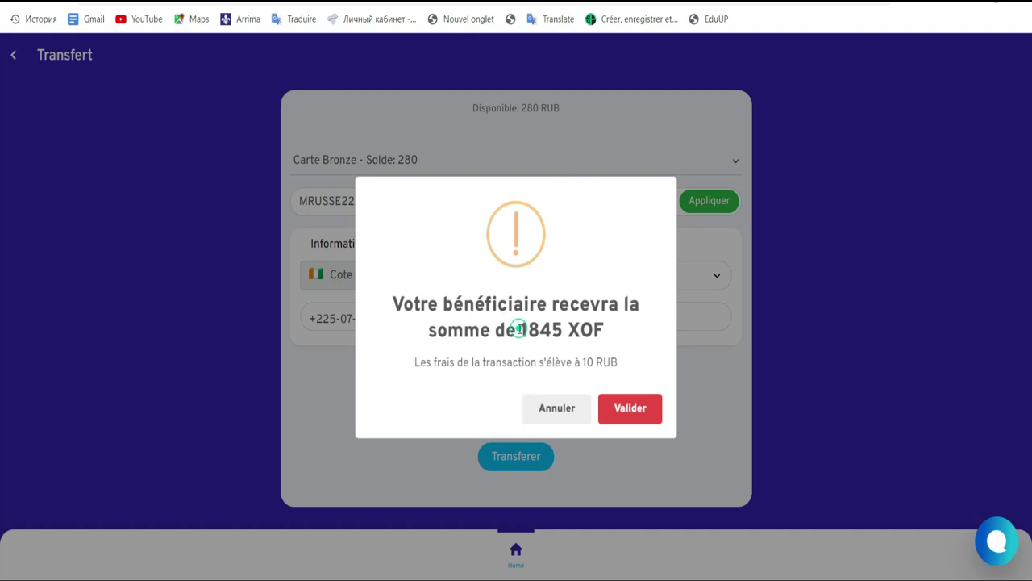
Step: Accept the 1845 XOF payout with its 10 RUB fee and confirm the transfer
drag(519, 330, 564, 331)
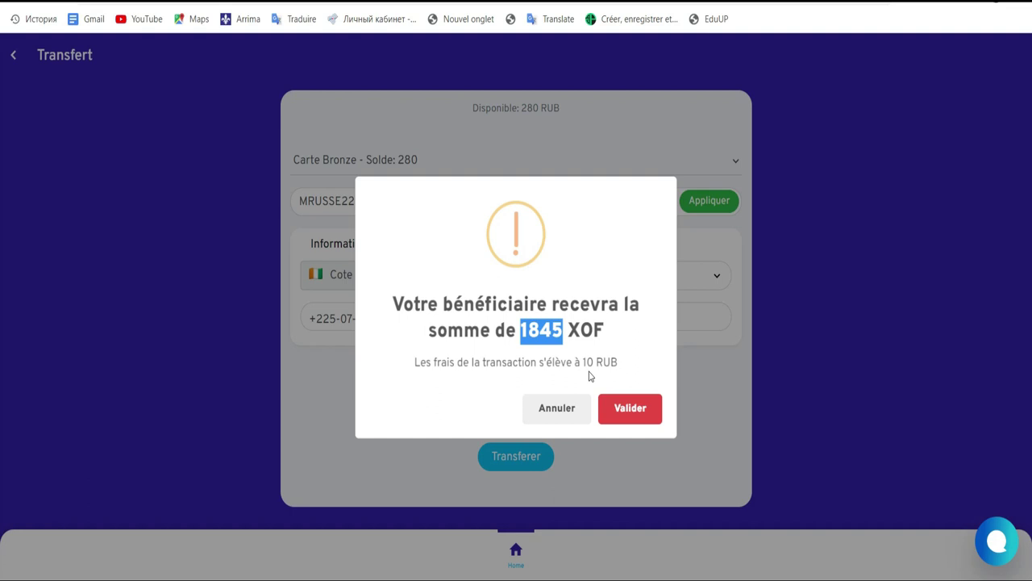
drag(583, 363, 622, 363)
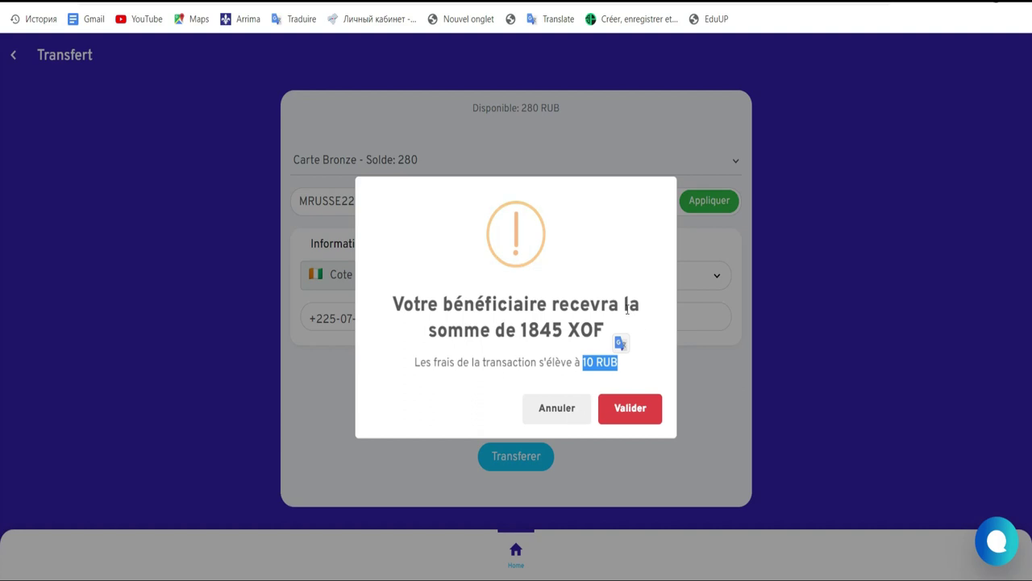
click(629, 409)
click(630, 413)
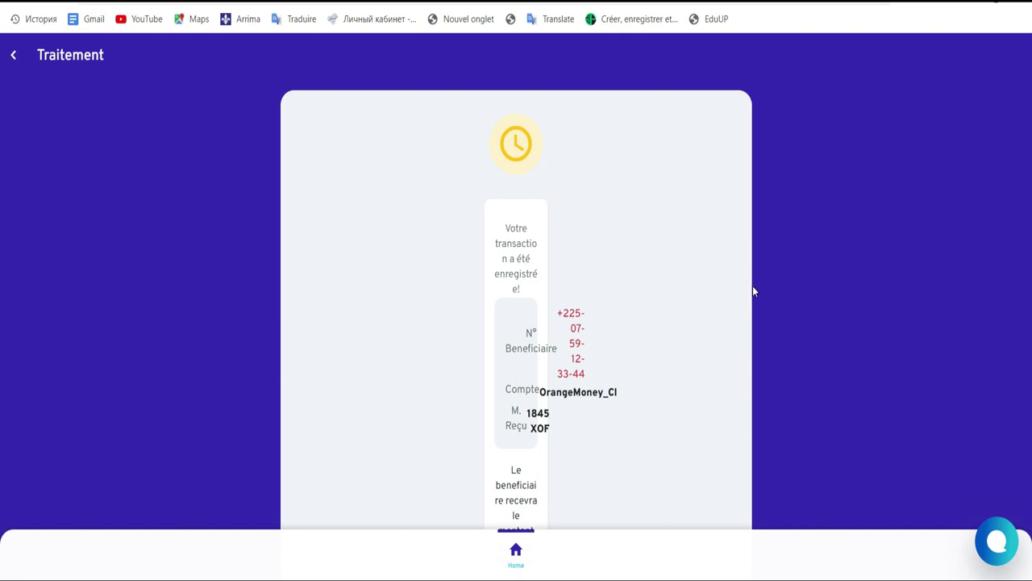
click(516, 548)
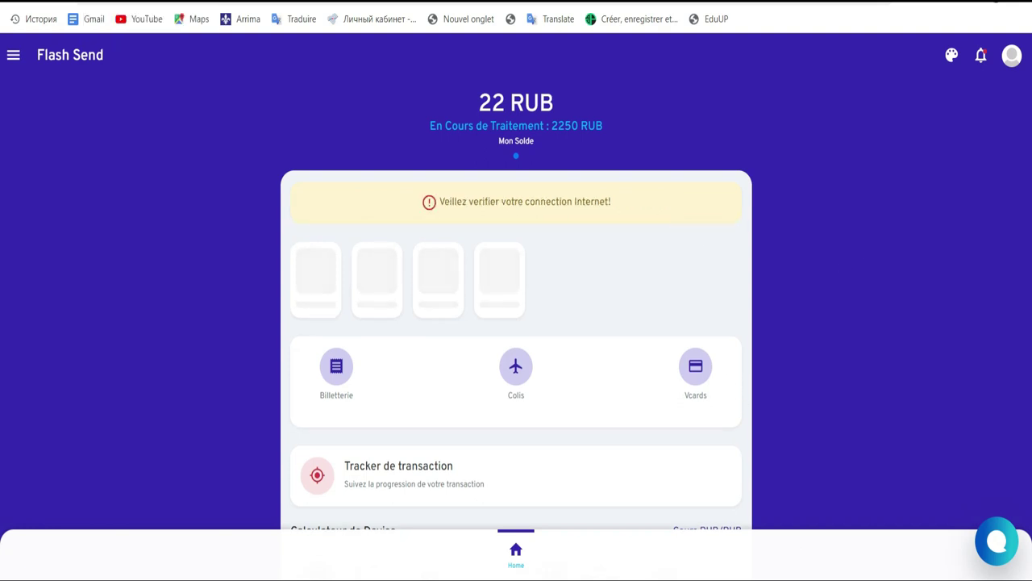
Step: Go back to the home dashboard showing a 22 RUB balance with 2250 RUB pending
click(818, 579)
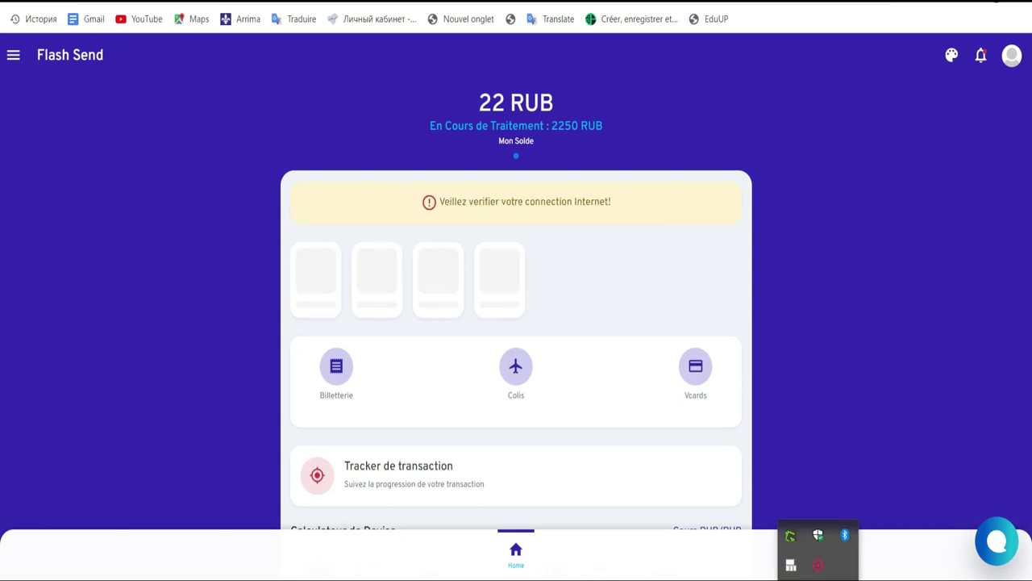
click(819, 568)
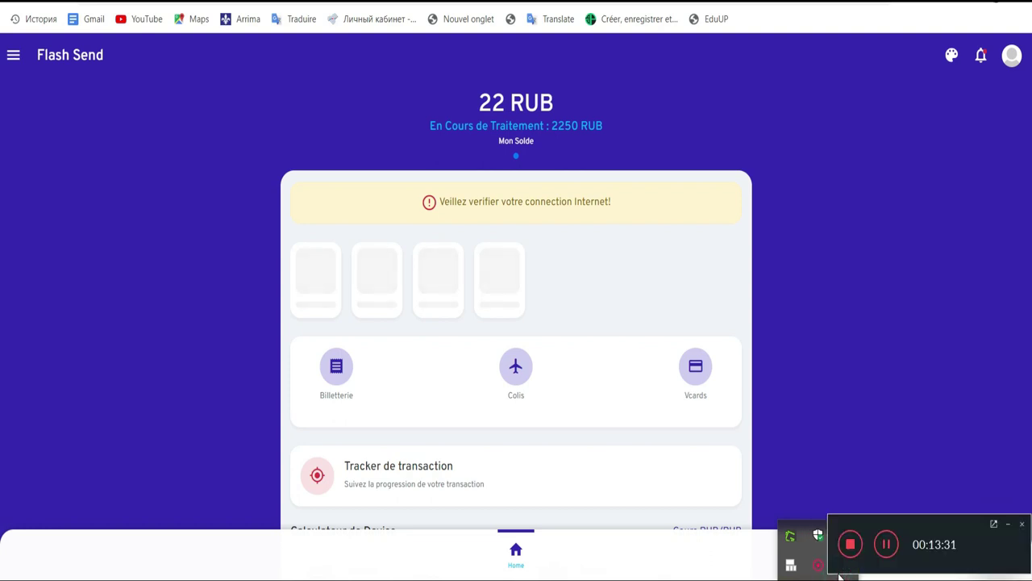